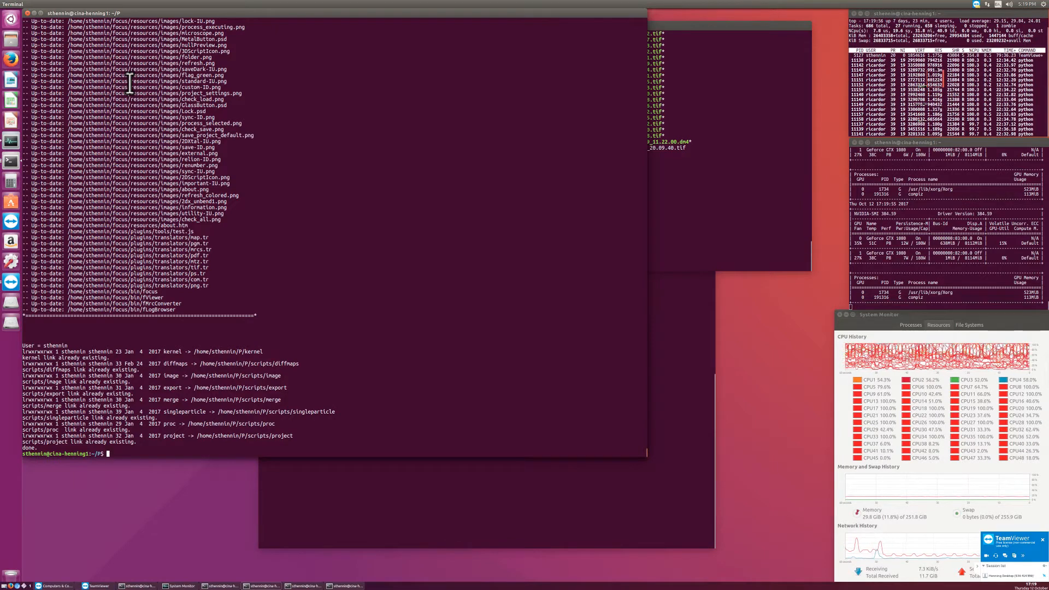
- Launch Focus from the terminal and choose to add a new project
{"action": "type", "text": "focus"}
{"action": "key", "text": "Return"}
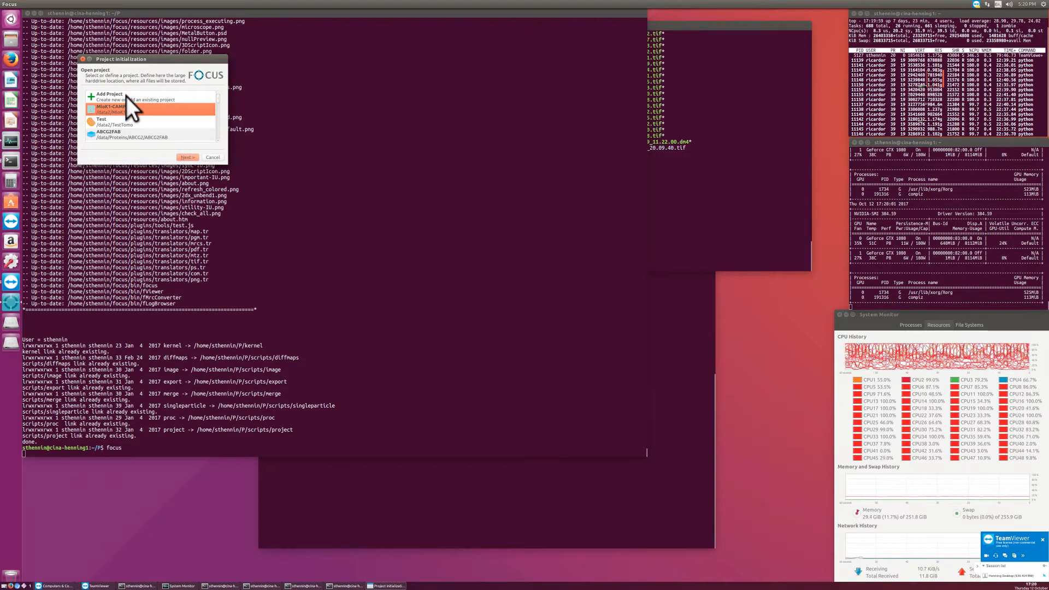
{"action": "left_click", "coordinate": [126, 96]}
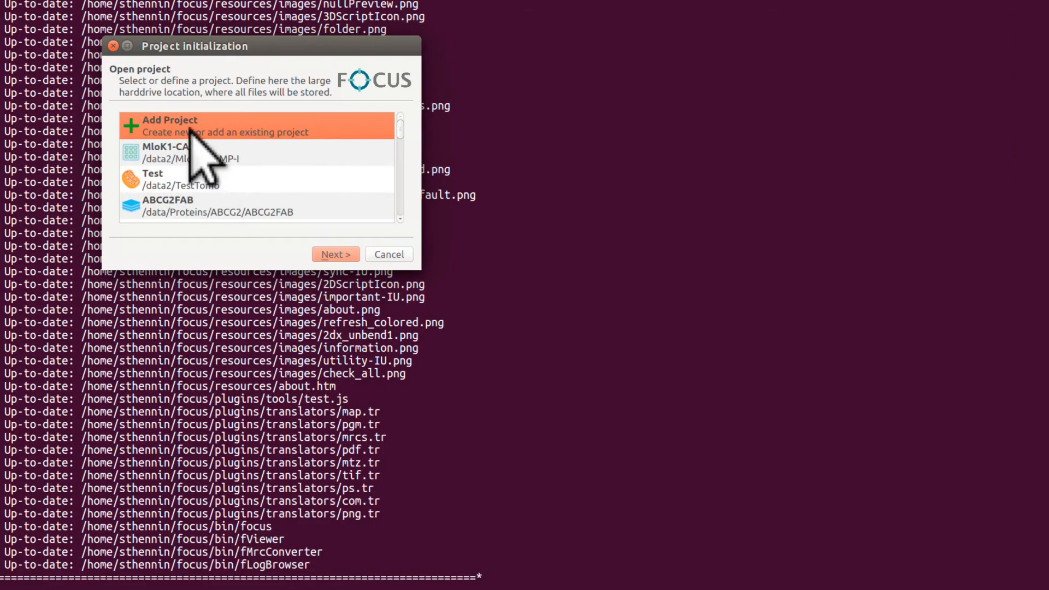
{"action": "left_click", "coordinate": [334, 254]}
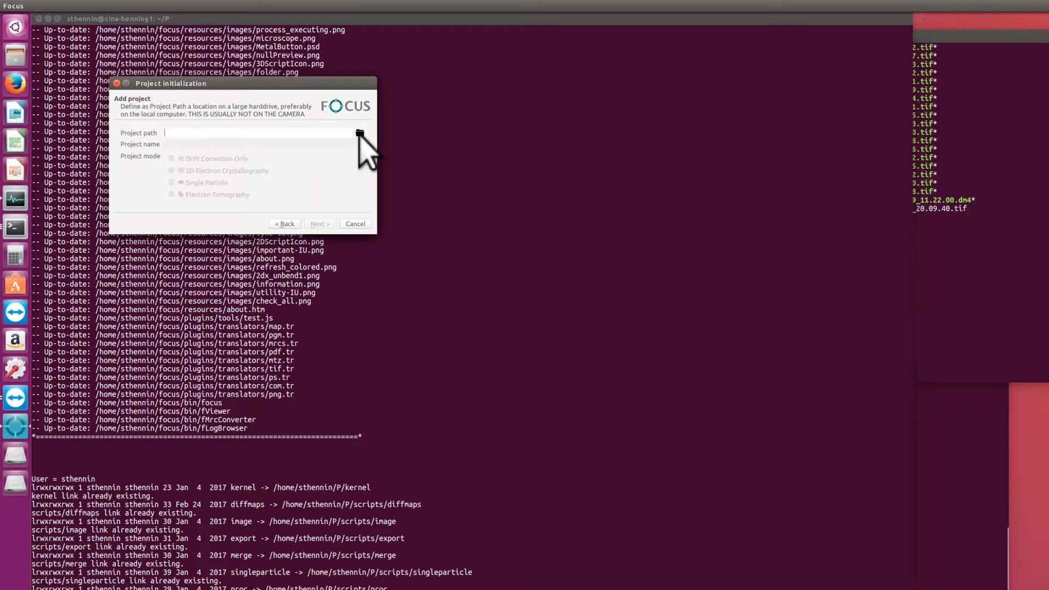
- Set the project path to /data/Proteins/ABCwork on the 32 TB volume and initialize its configuration files from master
{"action": "left_click", "coordinate": [360, 133]}
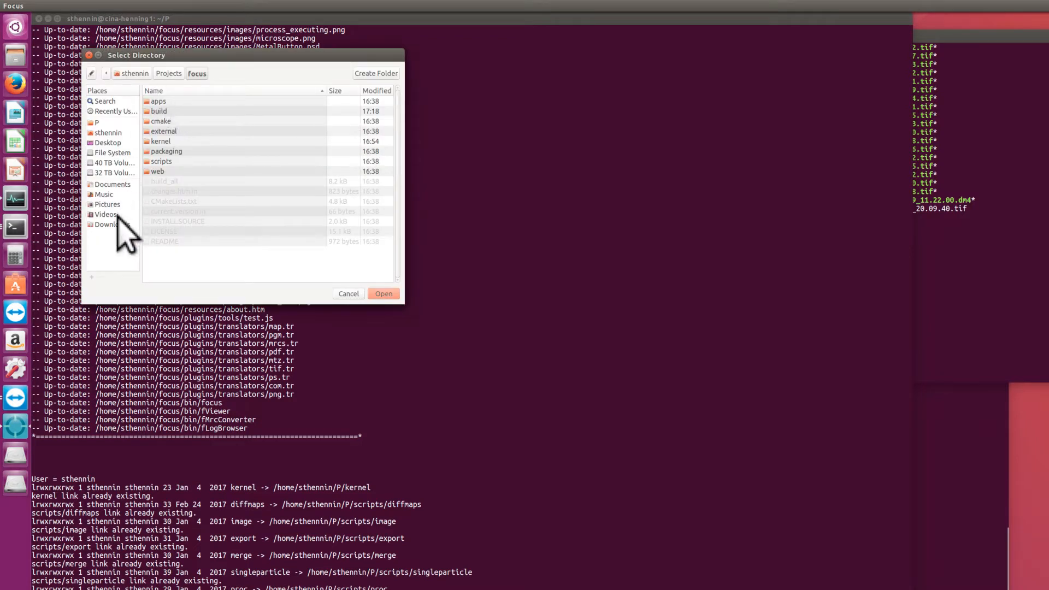
{"action": "left_click", "coordinate": [113, 174]}
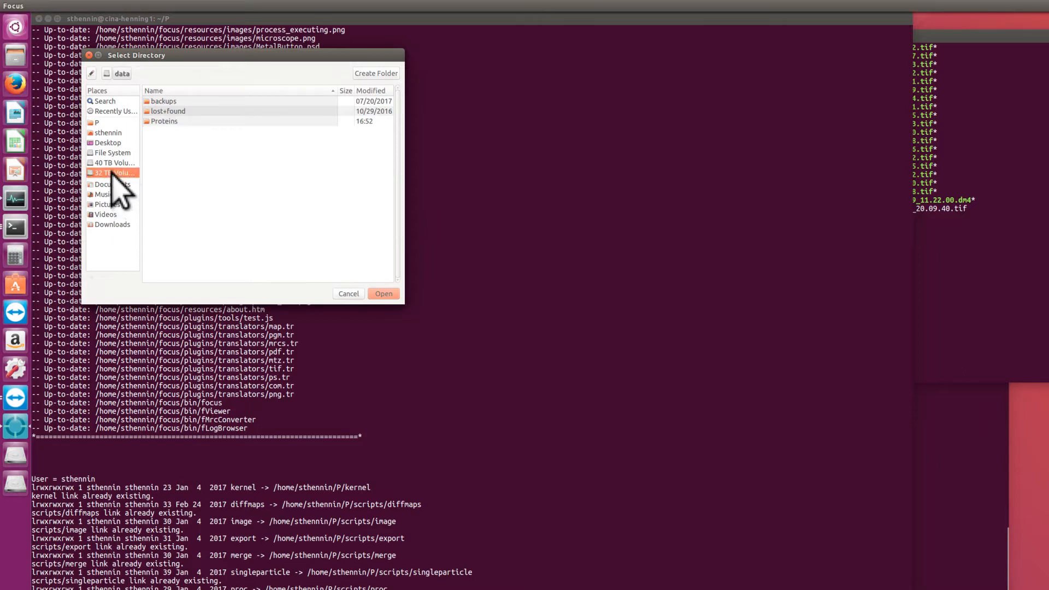
{"action": "double_click", "coordinate": [160, 120]}
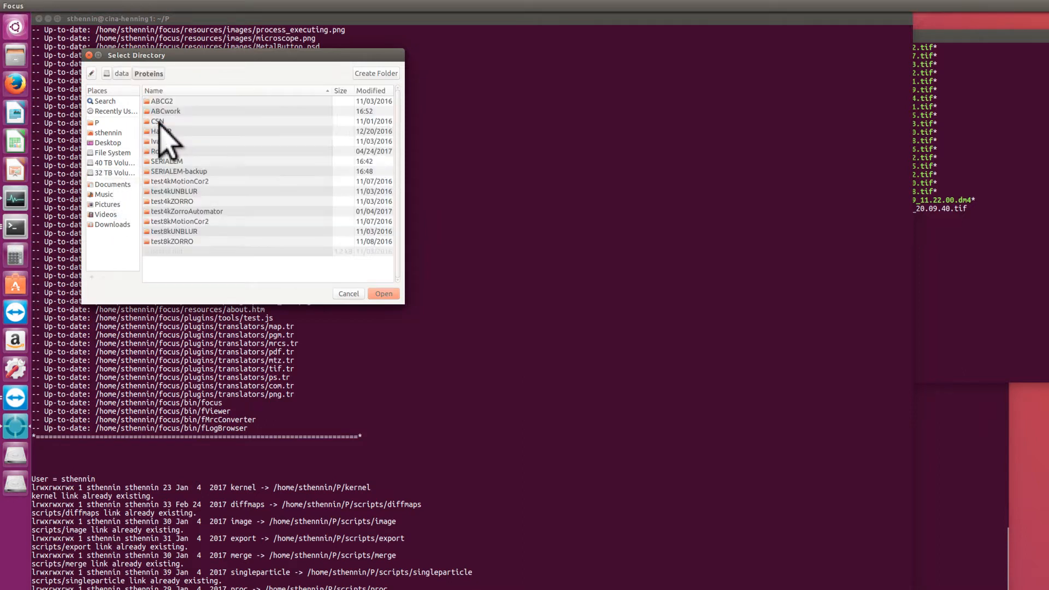
{"action": "double_click", "coordinate": [172, 110]}
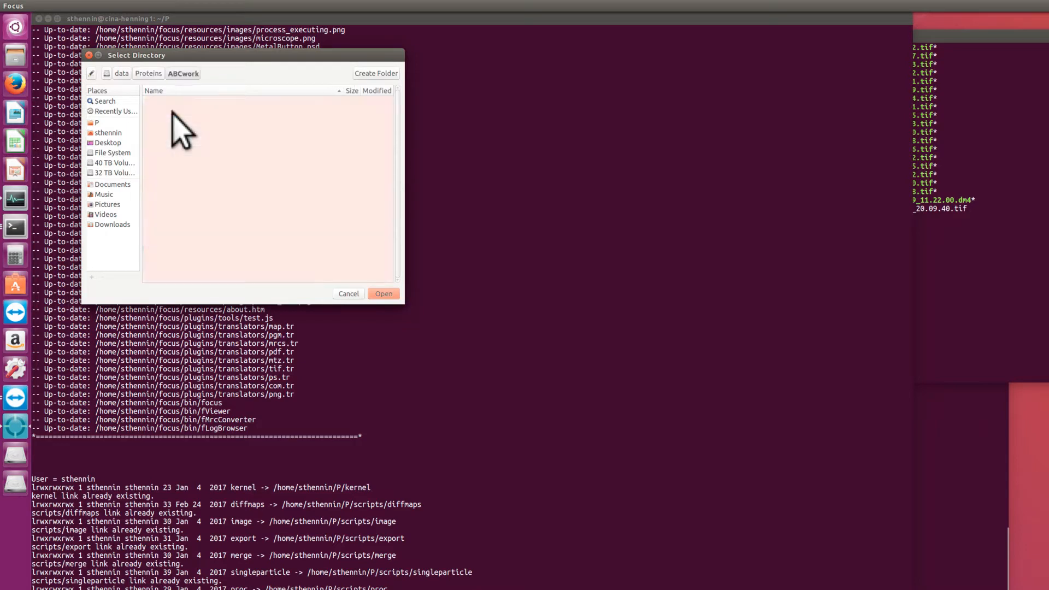
{"action": "left_click", "coordinate": [384, 294]}
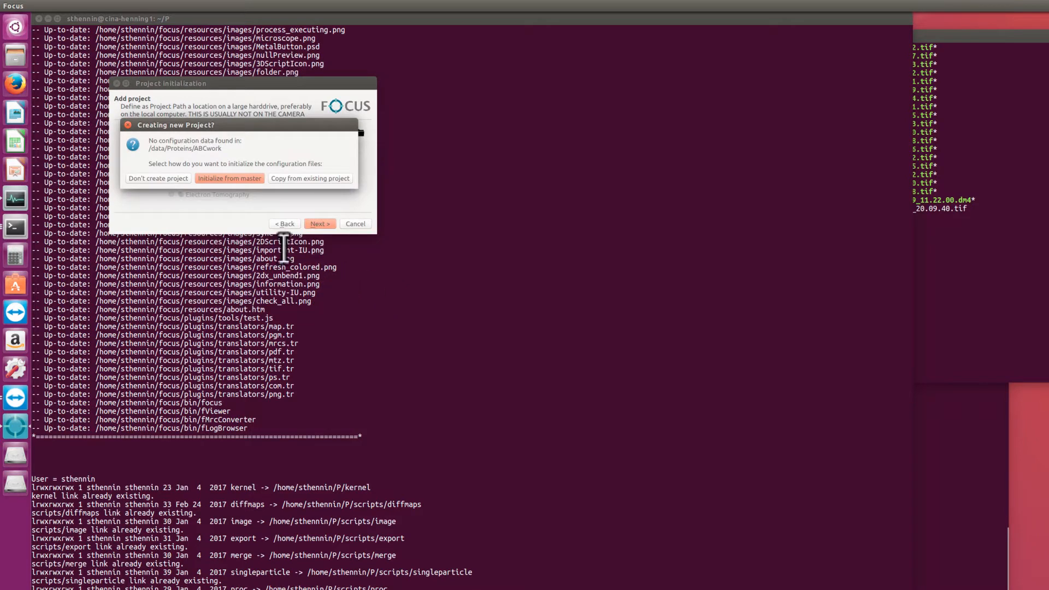
{"action": "left_click", "coordinate": [235, 178]}
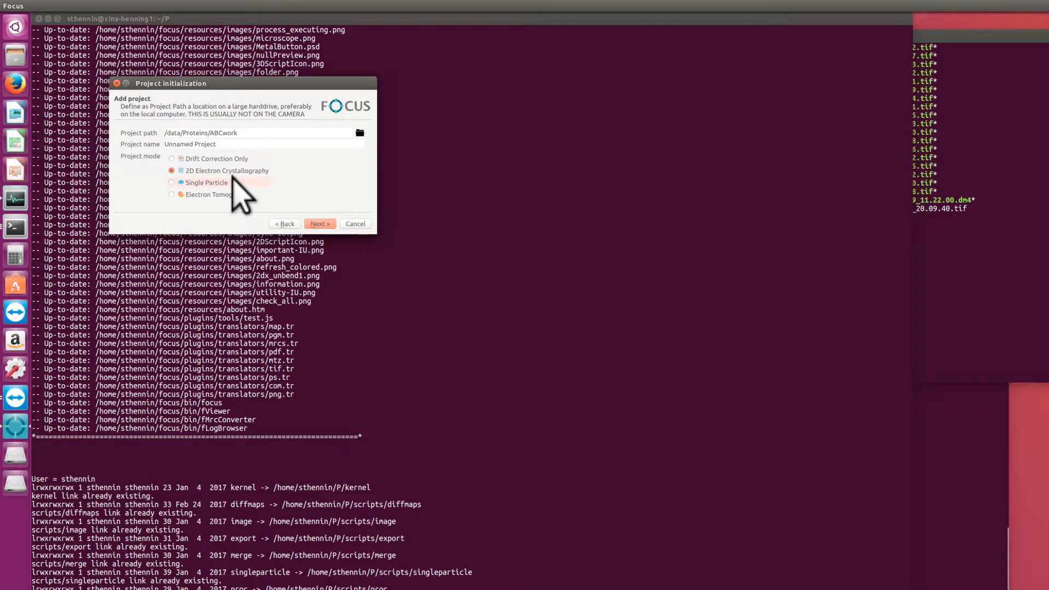
- Name the project ABCwork, choose the Single Particle mode and create the project
{"action": "left_click_drag", "start_coordinate": [236, 146], "coordinate": [157, 143]}
{"action": "type", "text": "ABCwork"}
{"action": "left_click", "coordinate": [171, 183]}
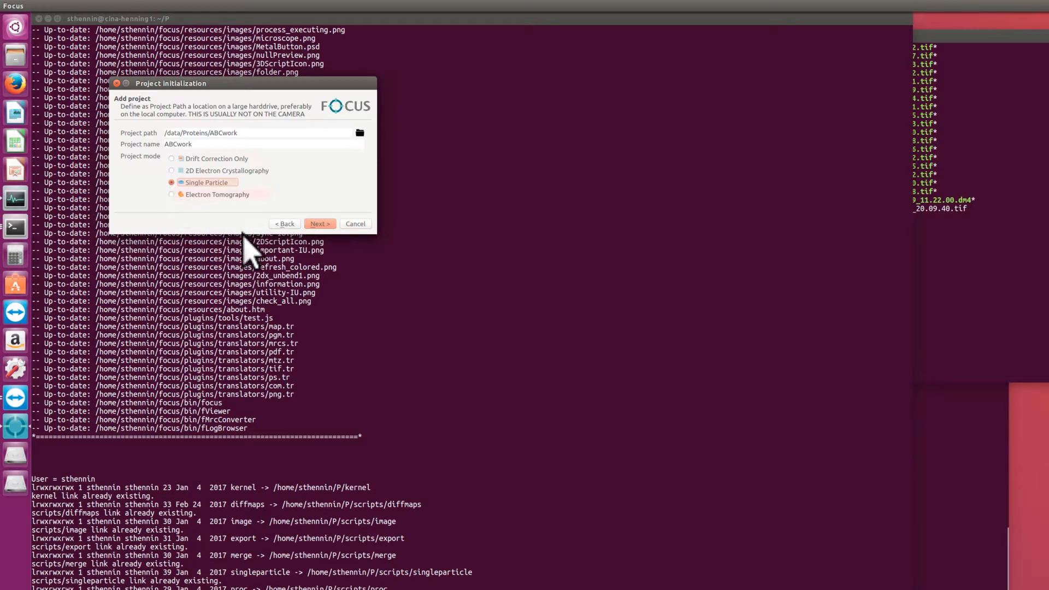
{"action": "left_click", "coordinate": [322, 225]}
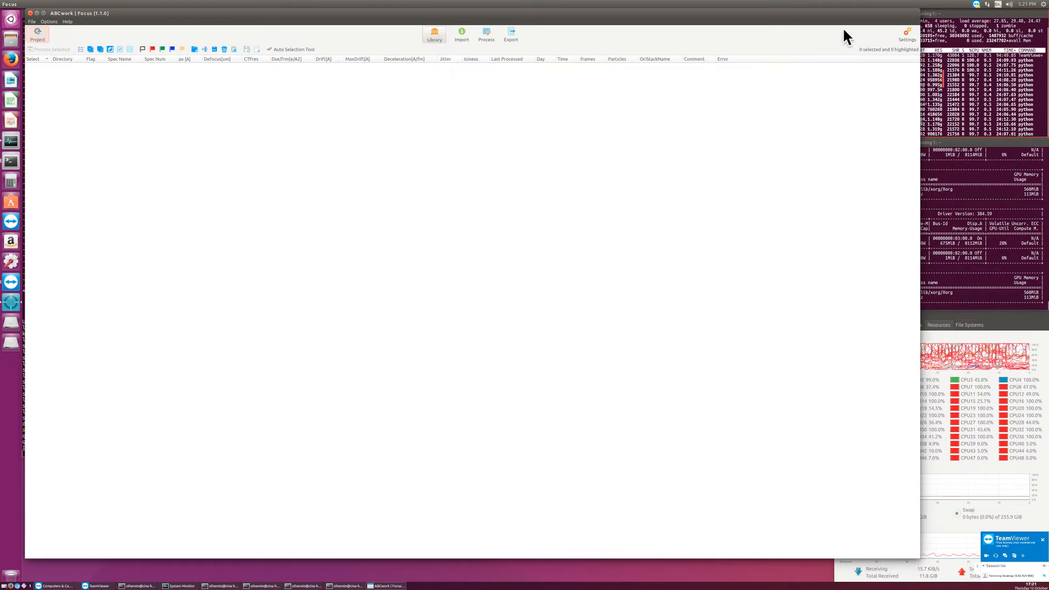
- Open the microscope preferences and set the default microscope high tension to 300 kV
{"action": "left_click", "coordinate": [907, 34]}
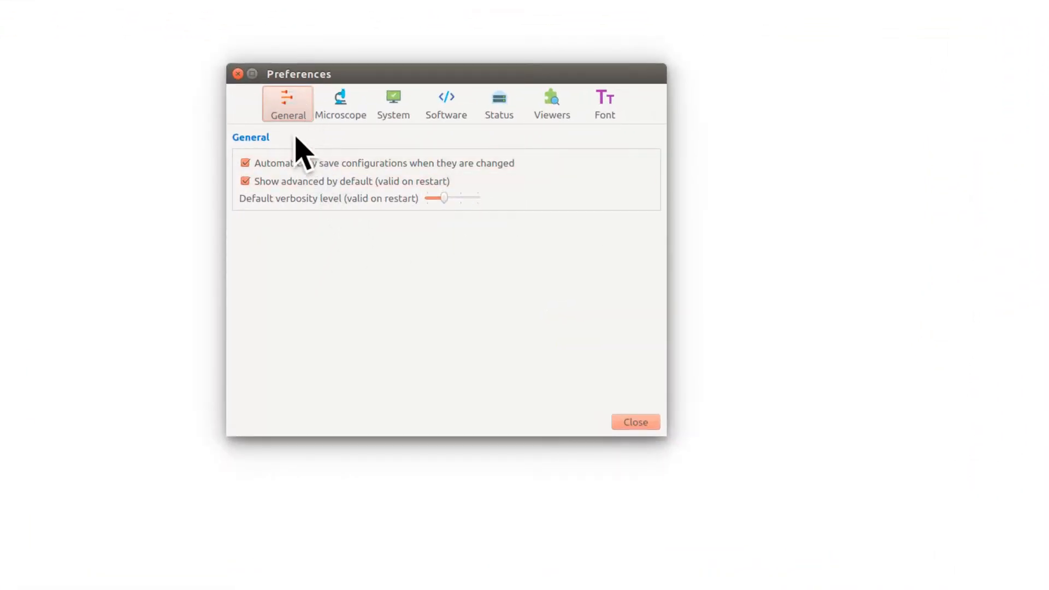
{"action": "left_click", "coordinate": [340, 102]}
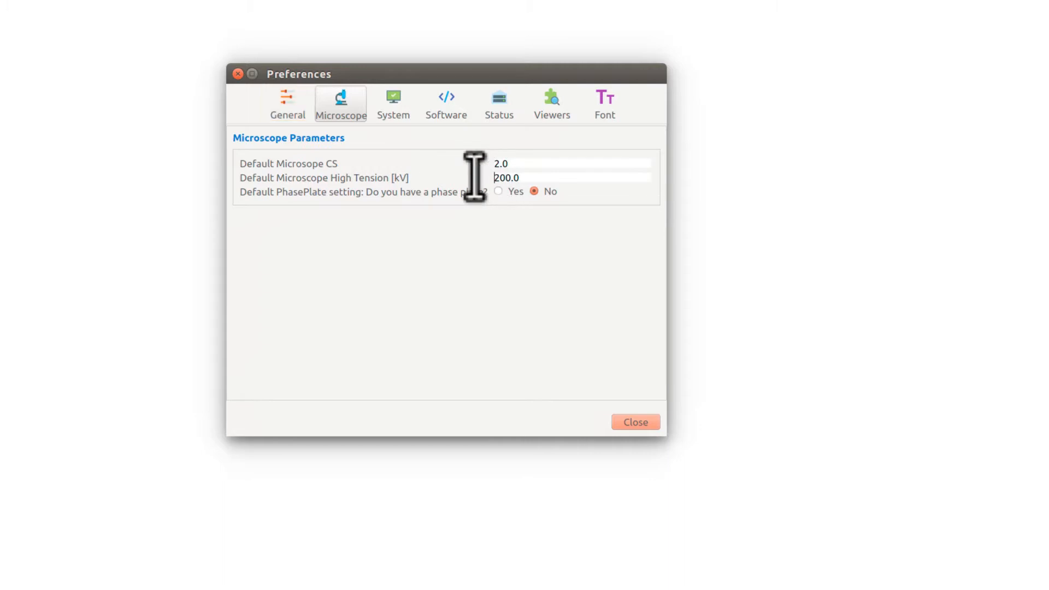
{"action": "key", "text": "Home"}
{"action": "key", "text": "Delete"}
{"action": "key", "text": "End"}
{"action": "type", "text": "3"}
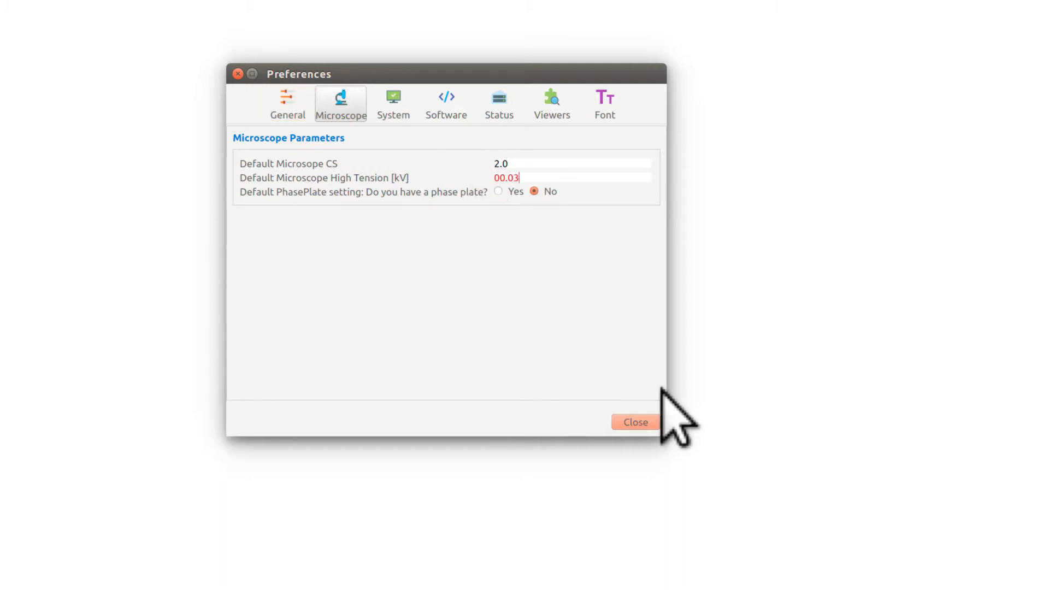
{"action": "key", "text": "BackSpace"}
{"action": "key", "text": "BackSpace"}
{"action": "key", "text": "BackSpace"}
{"action": "key", "text": "BackSpace"}
{"action": "key", "text": "BackSpace"}
{"action": "type", "text": "300"}
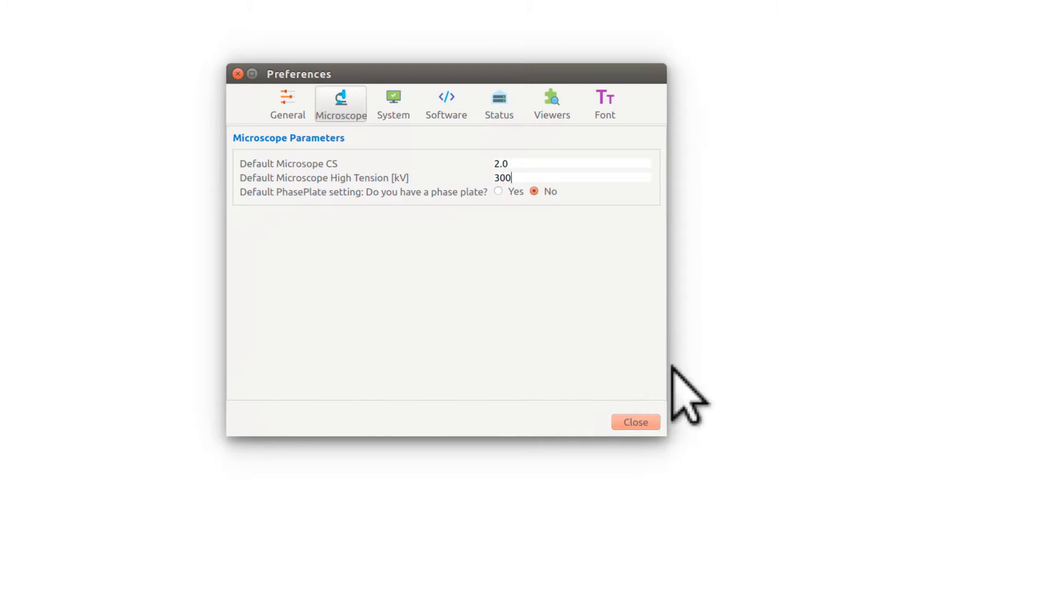
- Set the default microscope CS to 2.7
{"action": "left_click", "coordinate": [548, 163]}
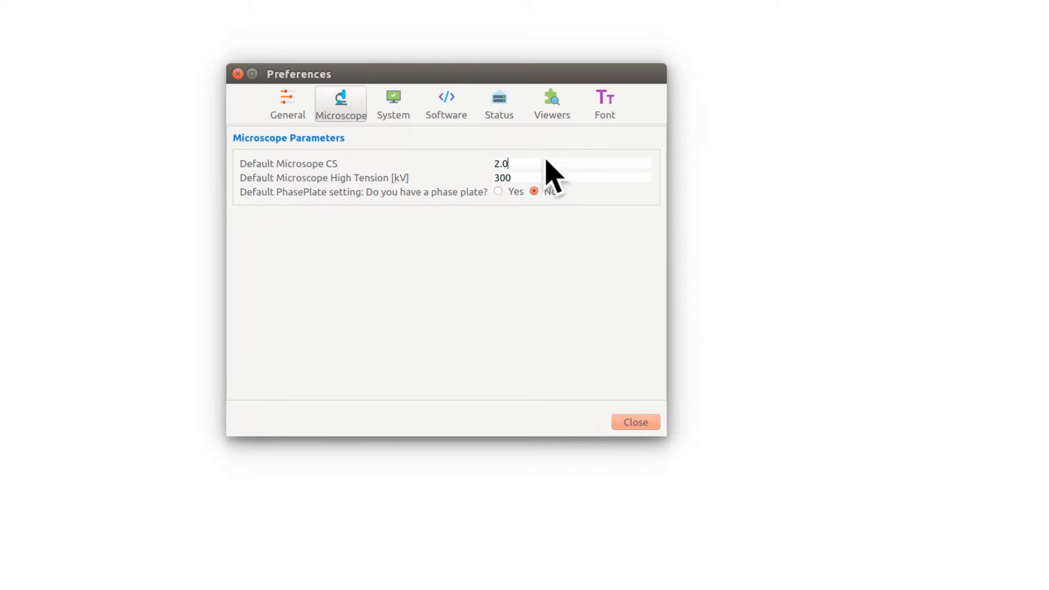
{"action": "key", "text": "BackSpace"}
{"action": "type", "text": "7"}
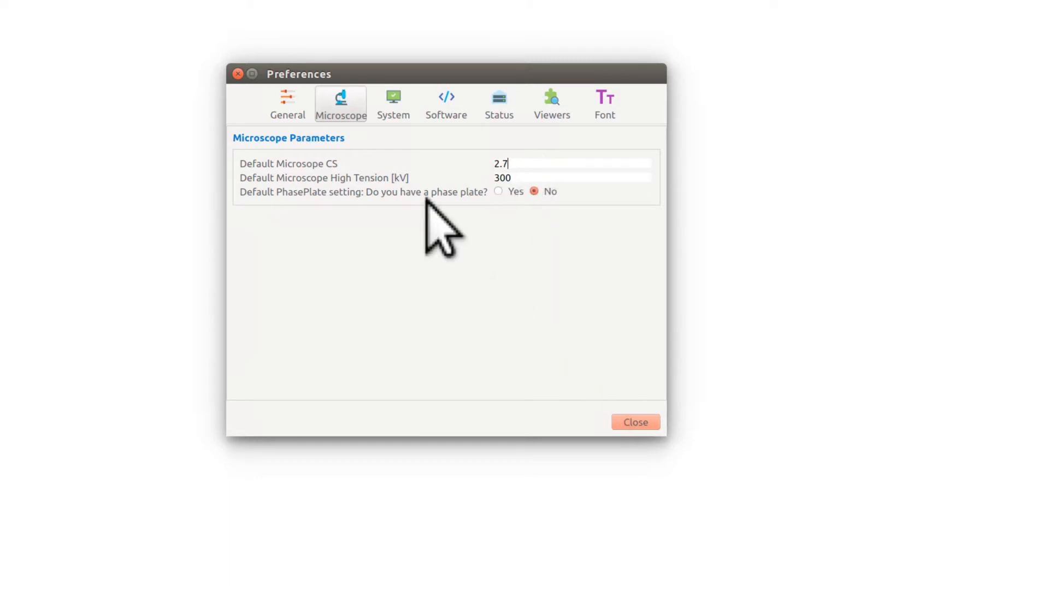
- Re-enter the default microscope high tension with a decimal, as 300.0 kV
{"action": "left_click", "coordinate": [389, 107]}
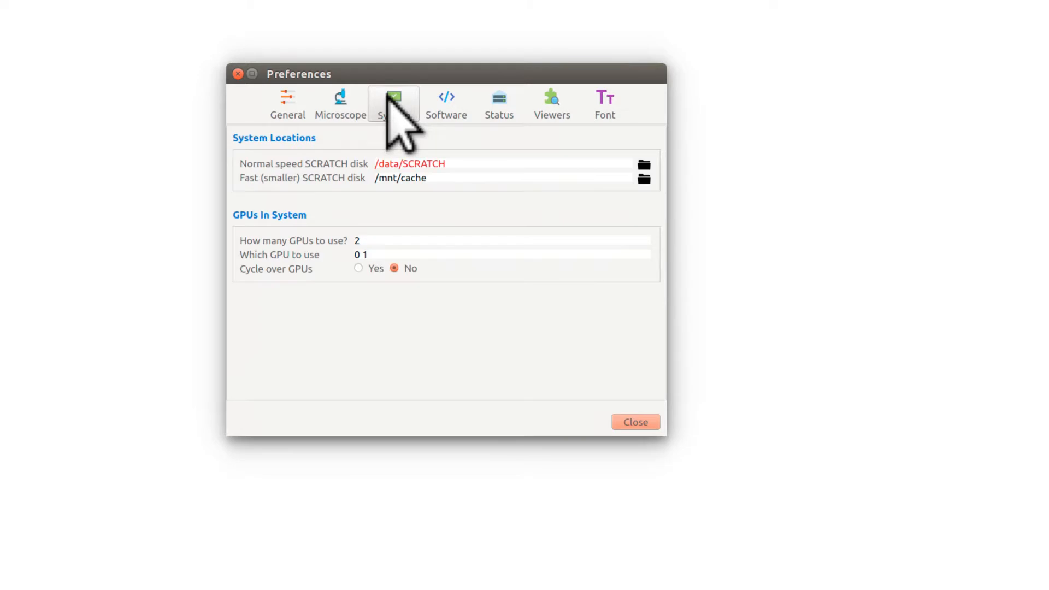
{"action": "left_click", "coordinate": [341, 105]}
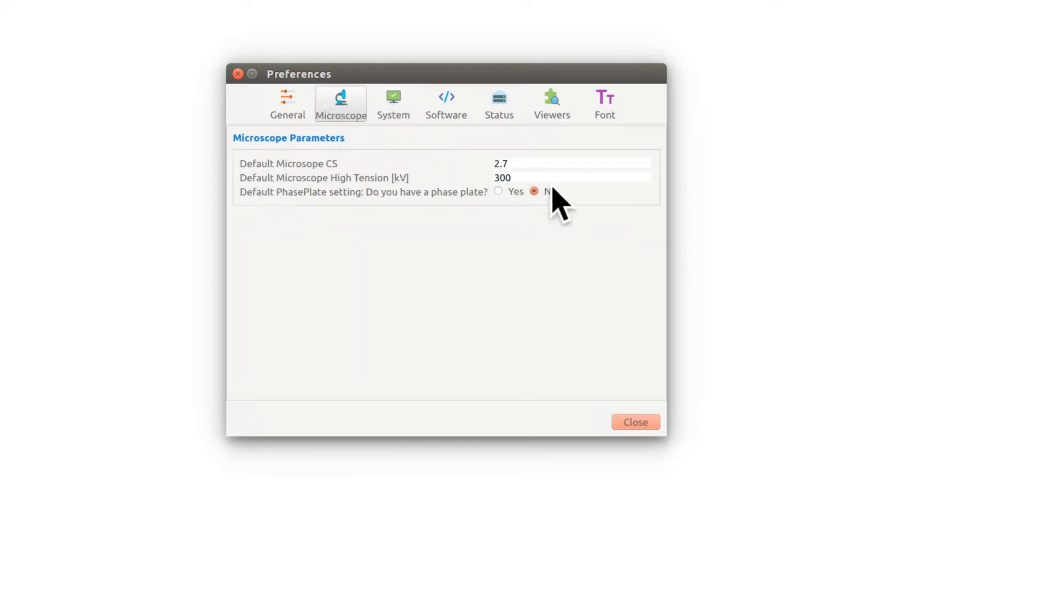
{"action": "key", "text": "ctrl+a"}
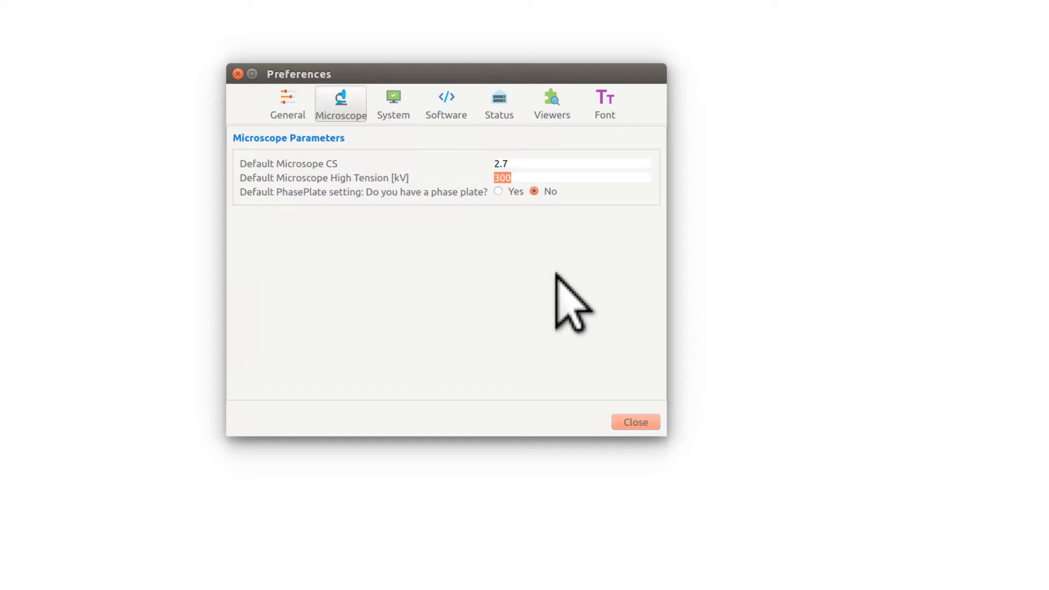
{"action": "key", "text": "BackSpace"}
{"action": "type", "text": "300.0"}
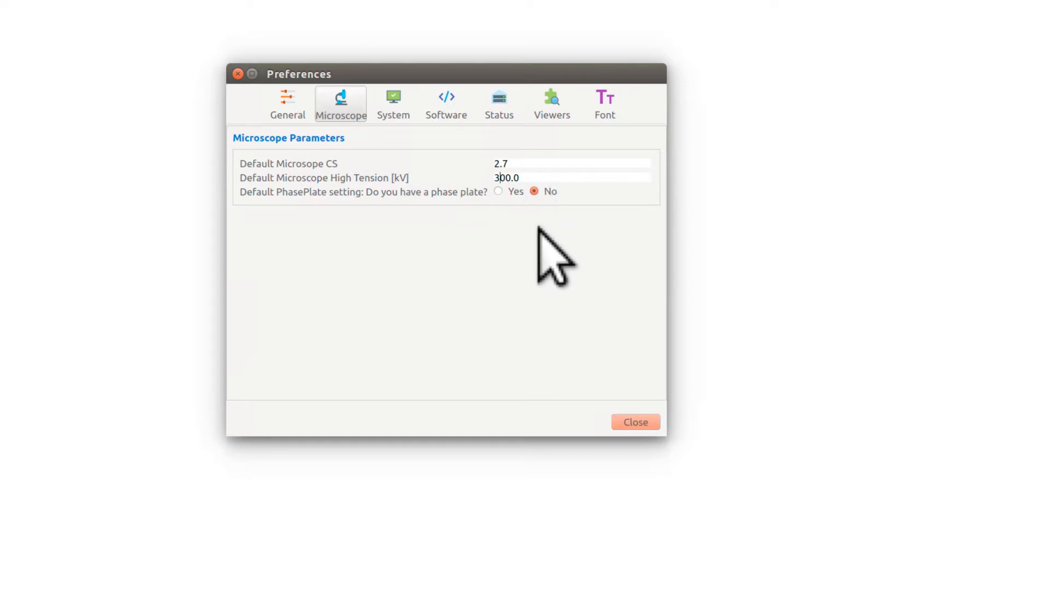
- Set the normal speed SCRATCH disk location in the system preferences to the current directory, "."
{"action": "left_click", "coordinate": [393, 98]}
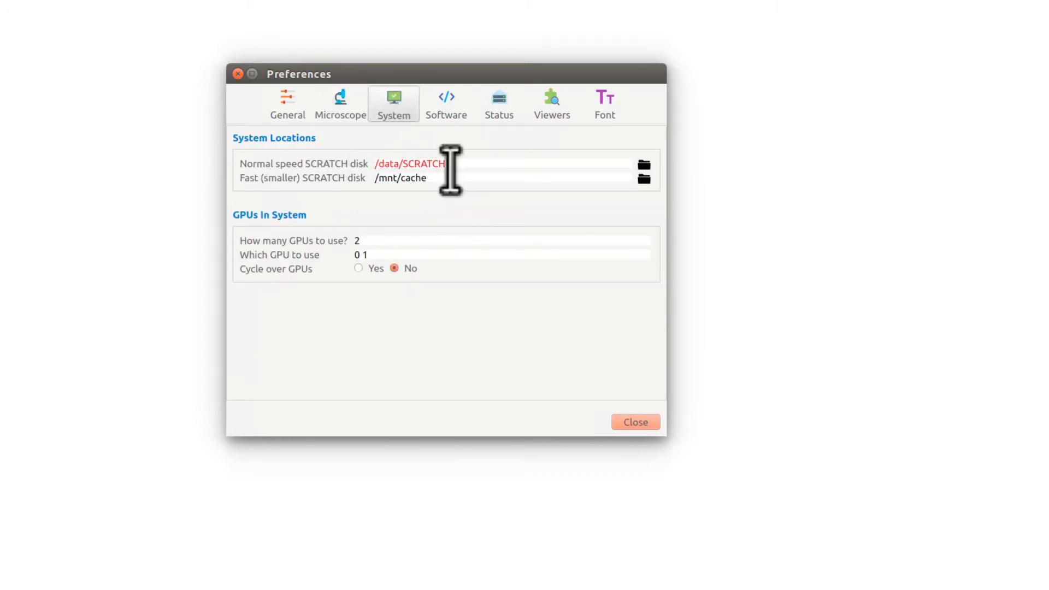
{"action": "left_click", "coordinate": [643, 164]}
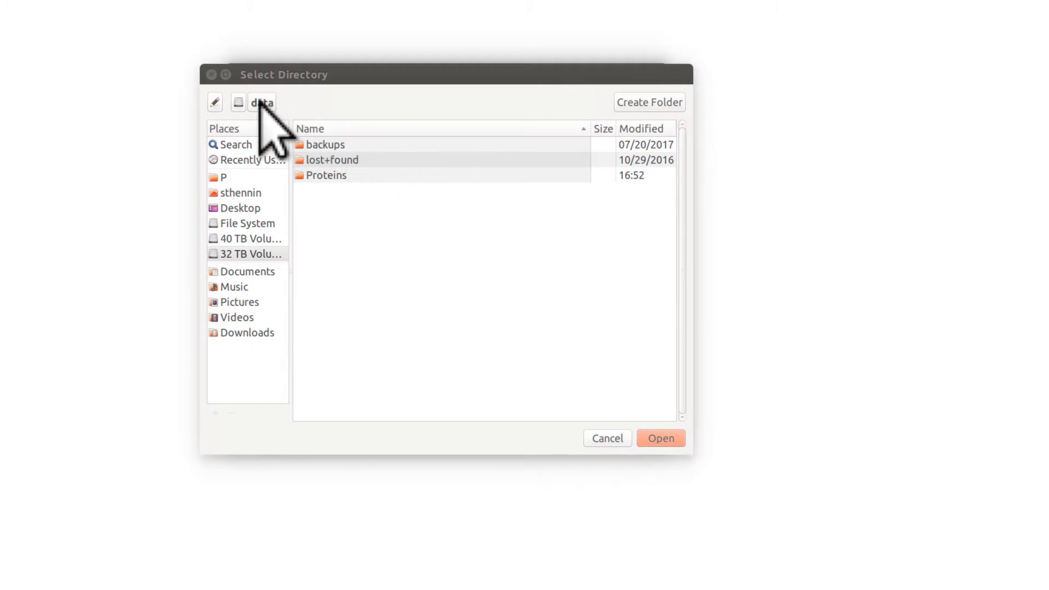
{"action": "left_click", "coordinate": [606, 438]}
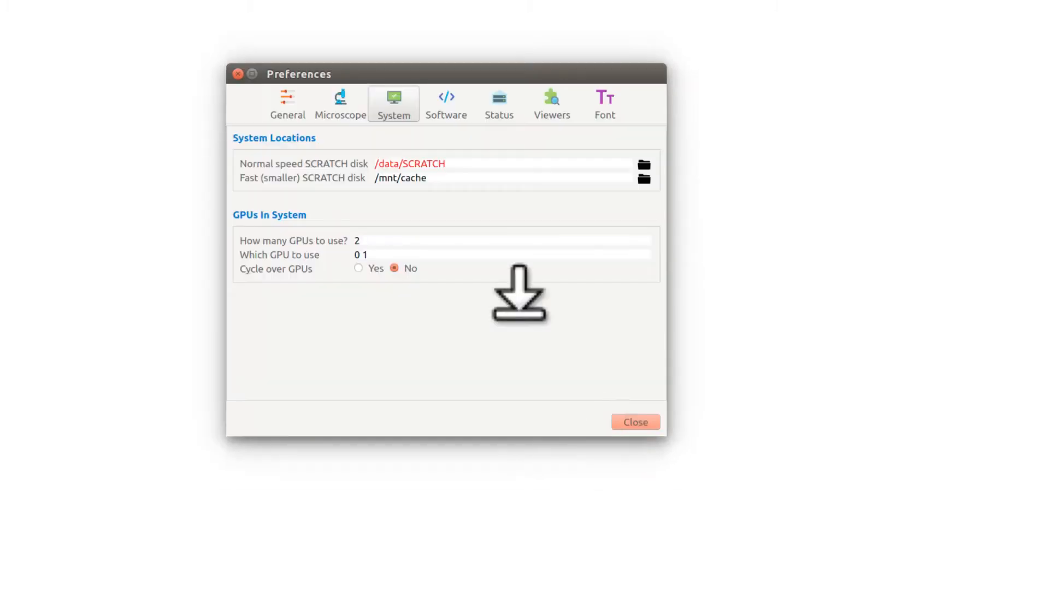
{"action": "left_click_drag", "start_coordinate": [463, 162], "coordinate": [333, 116]}
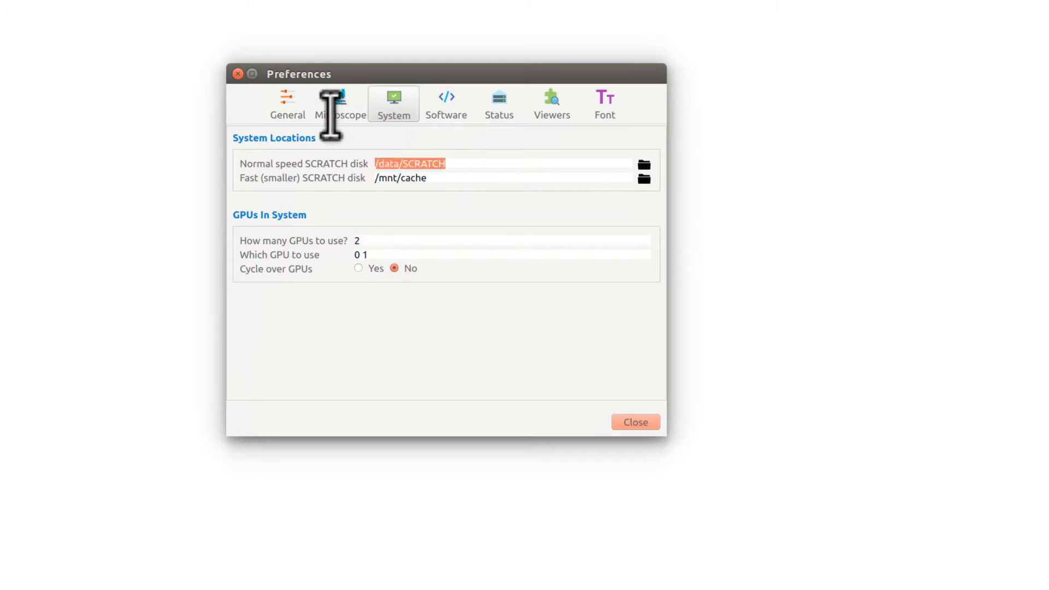
{"action": "type", "text": "."}
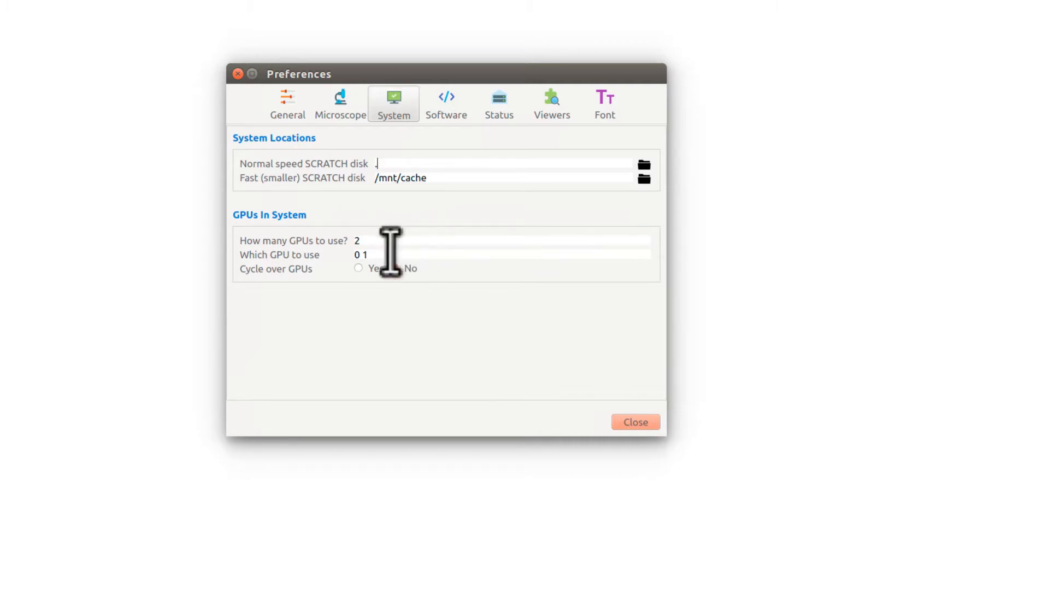
- Examine the GPU selection, the external software paths, and the status, viewer and font preferences
{"action": "left_click_drag", "start_coordinate": [390, 253], "coordinate": [316, 251]}
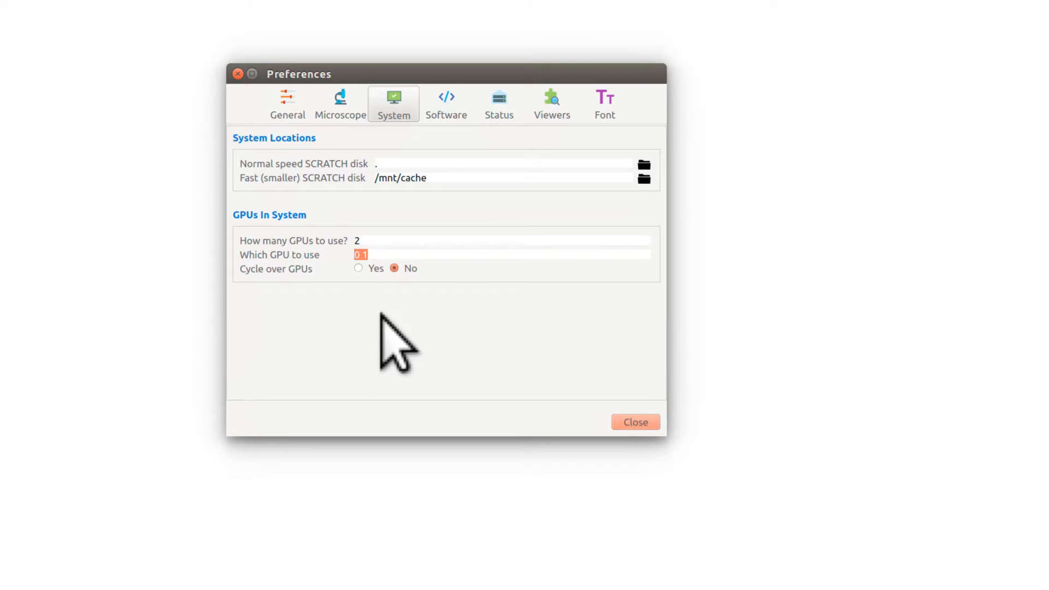
{"action": "left_click", "coordinate": [449, 102]}
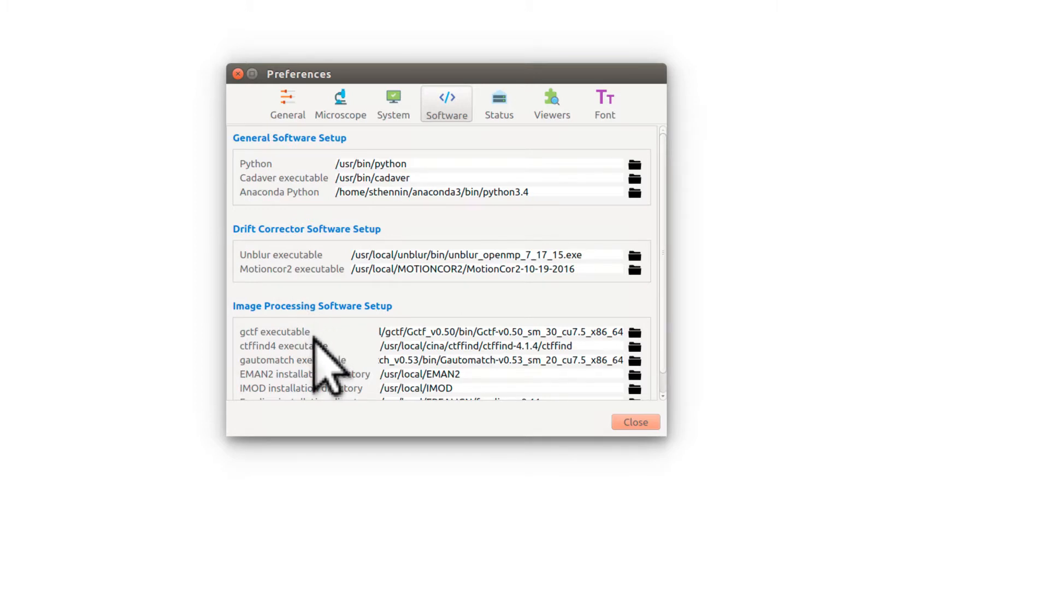
{"action": "scroll", "coordinate": [314, 337], "scroll_direction": "down", "scroll_amount": 1}
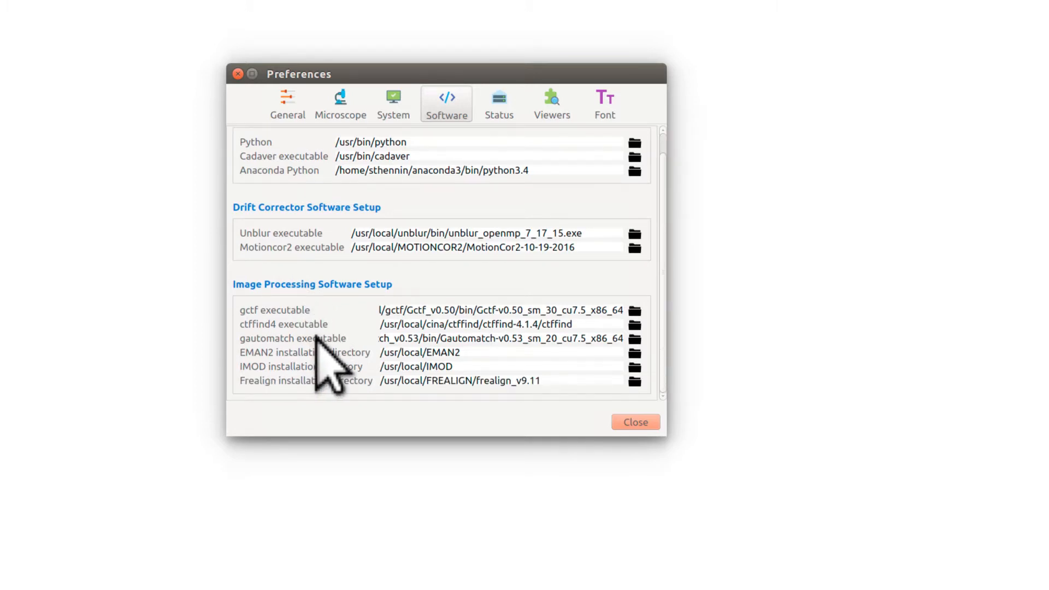
{"action": "mouse_move", "coordinate": [286, 308]}
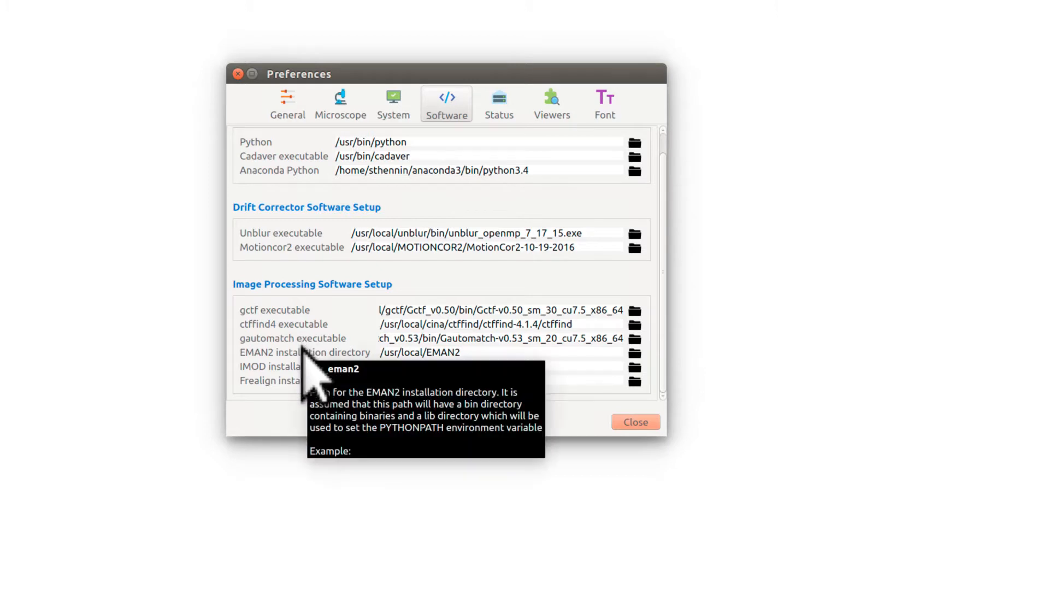
{"action": "mouse_move", "coordinate": [347, 352]}
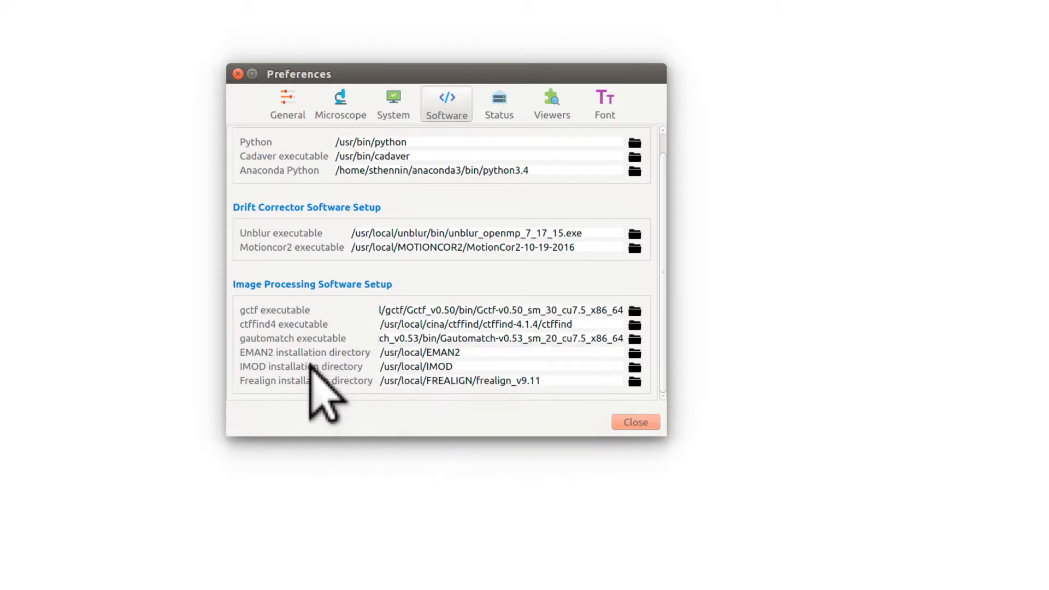
{"action": "mouse_move", "coordinate": [311, 368]}
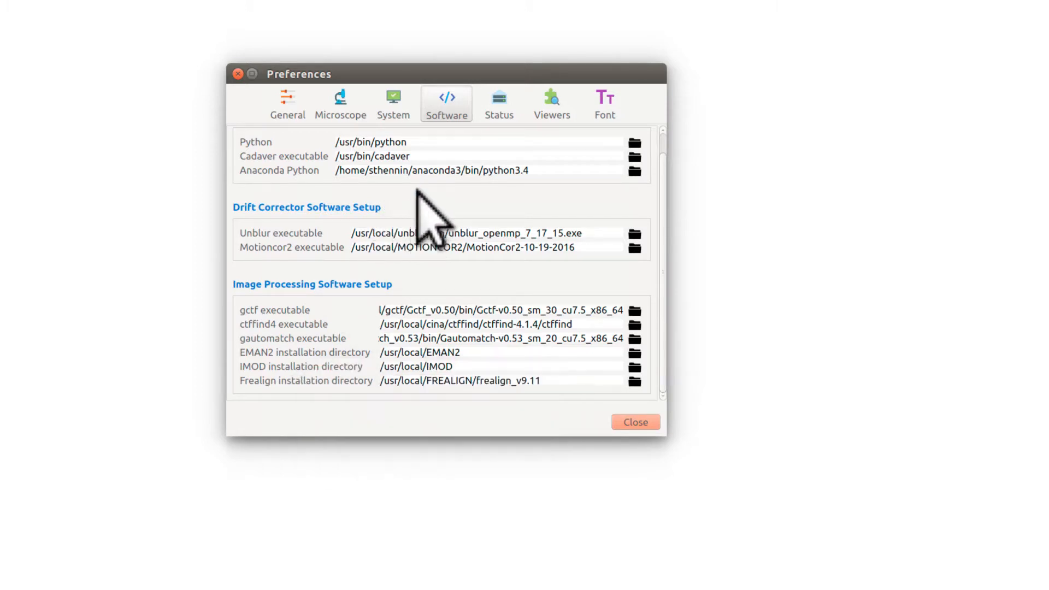
{"action": "left_click", "coordinate": [499, 97]}
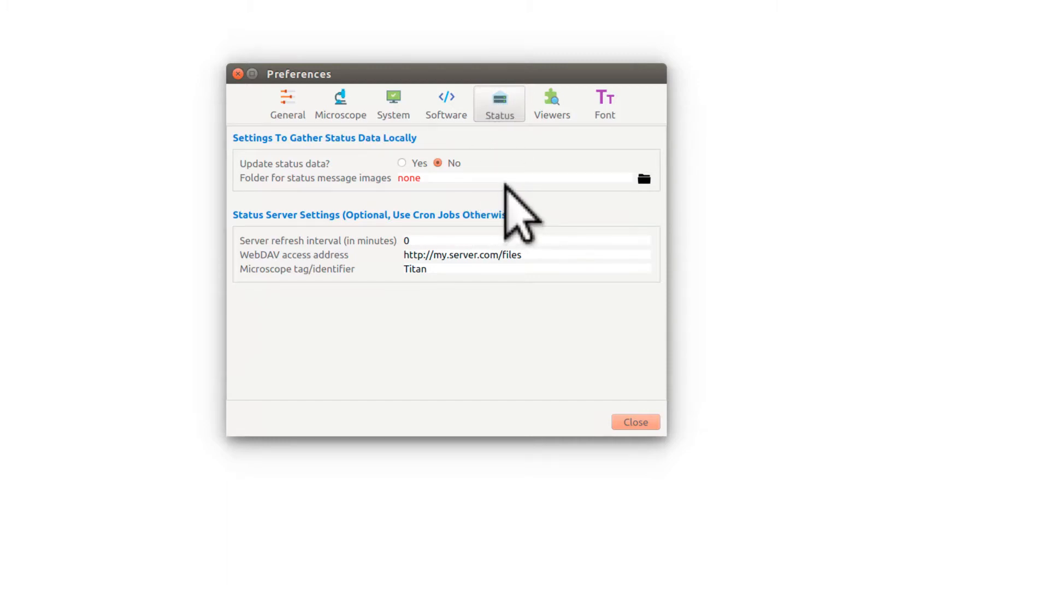
{"action": "left_click", "coordinate": [550, 93]}
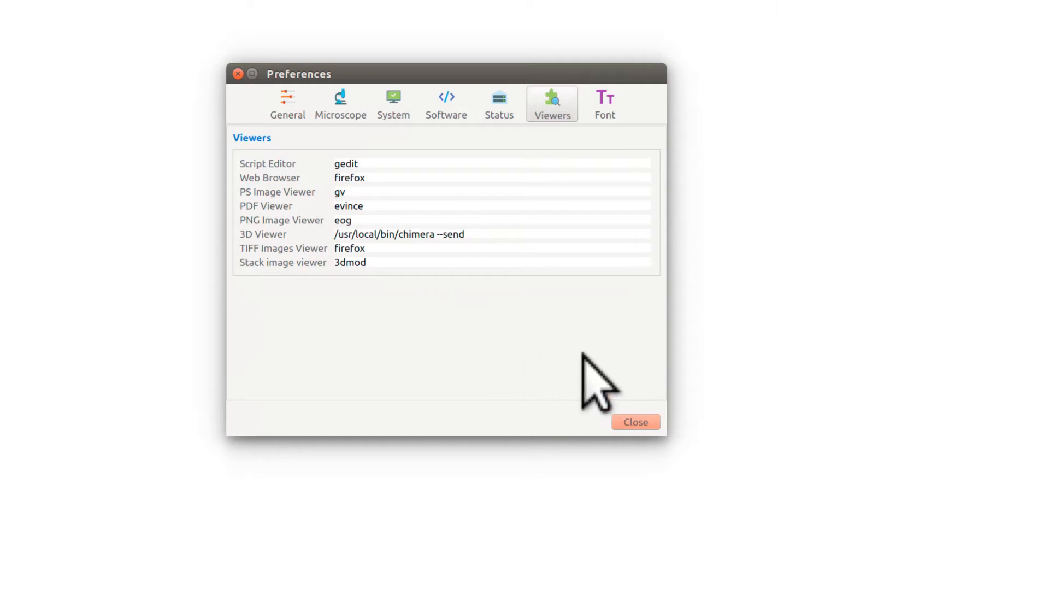
{"action": "left_click", "coordinate": [604, 98]}
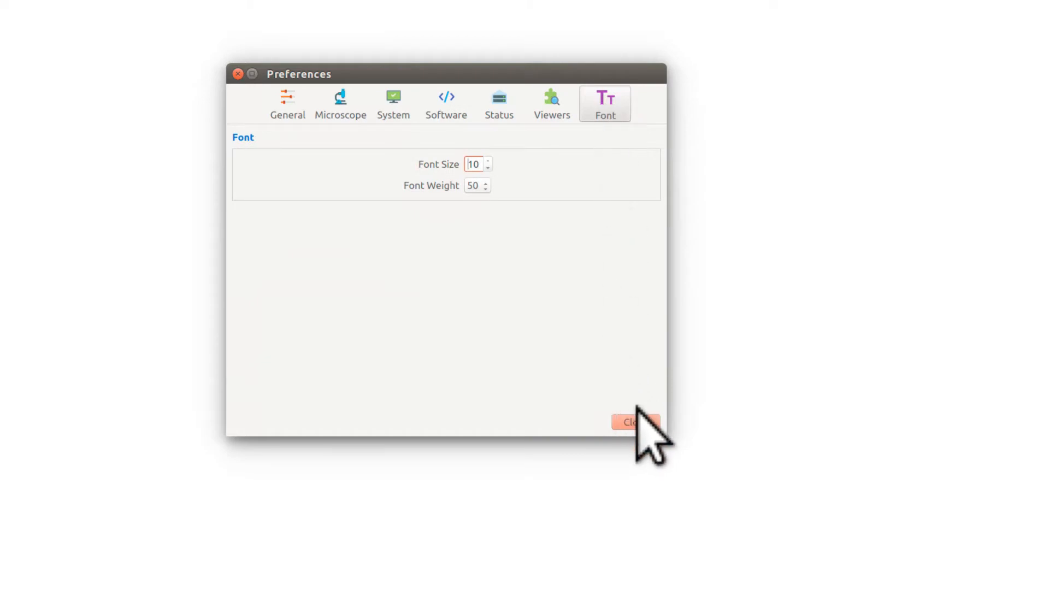
- Close the preferences and review the project parameters and the image library of ABCwork
{"action": "left_click", "coordinate": [635, 421]}
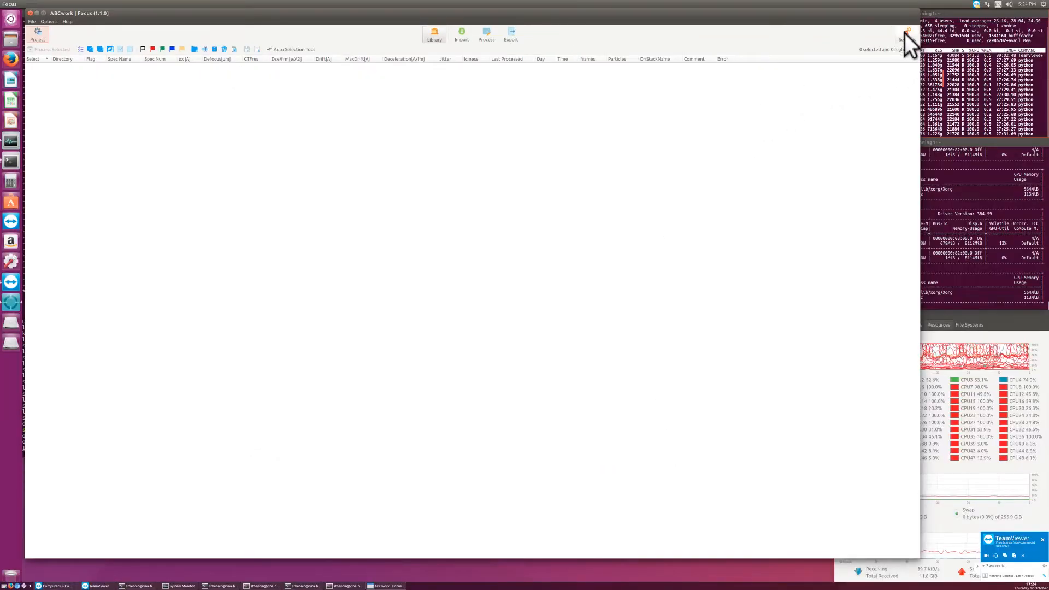
{"action": "left_click", "coordinate": [37, 32]}
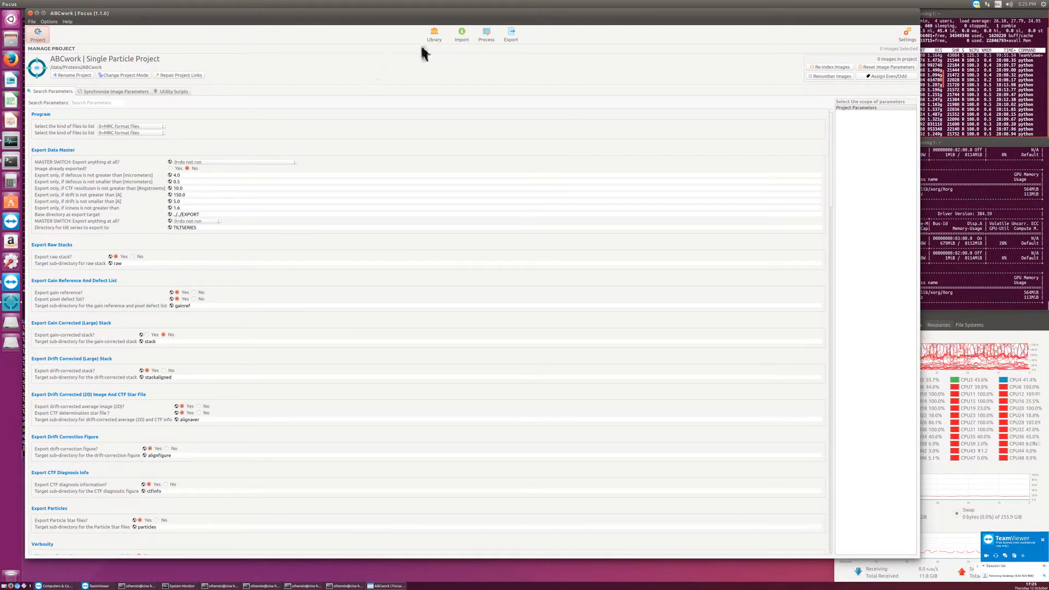
{"action": "left_click", "coordinate": [433, 34]}
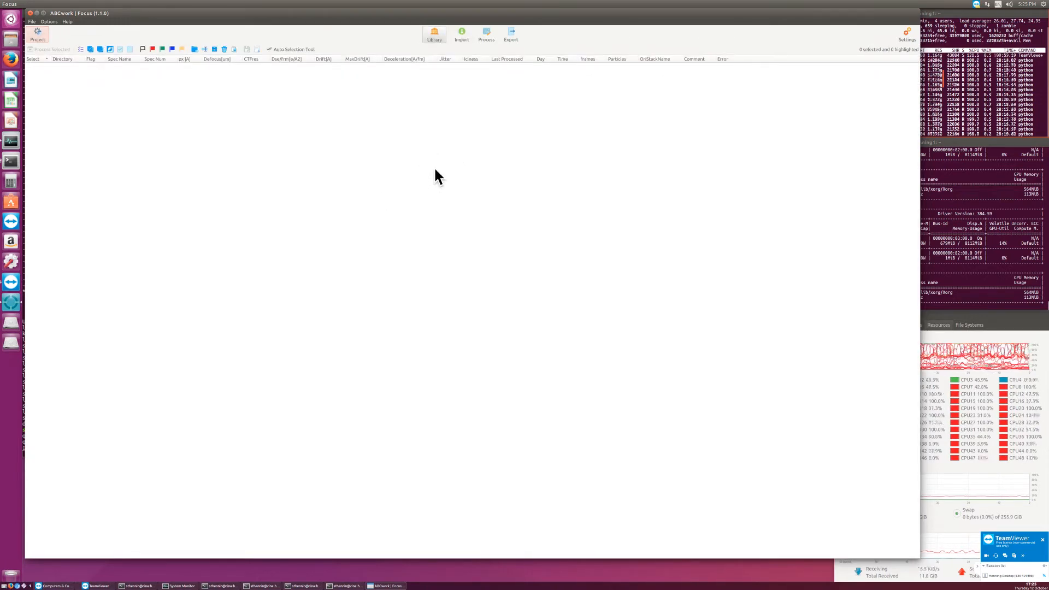
- Set the import folder for movies and images to /data/Proteins/SERIALEM
{"action": "left_click", "coordinate": [462, 36]}
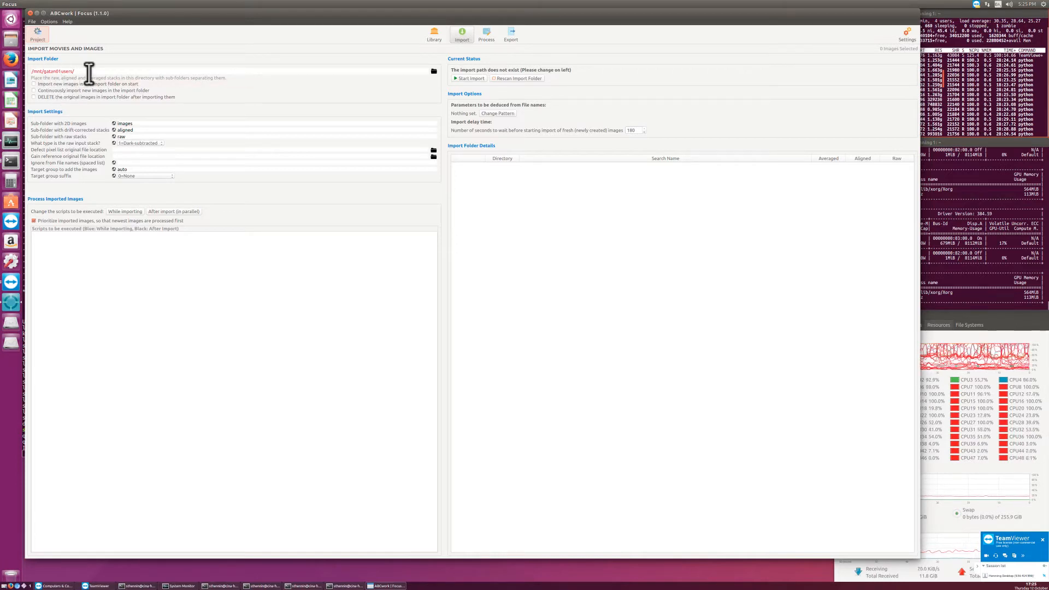
{"action": "left_click", "coordinate": [434, 71]}
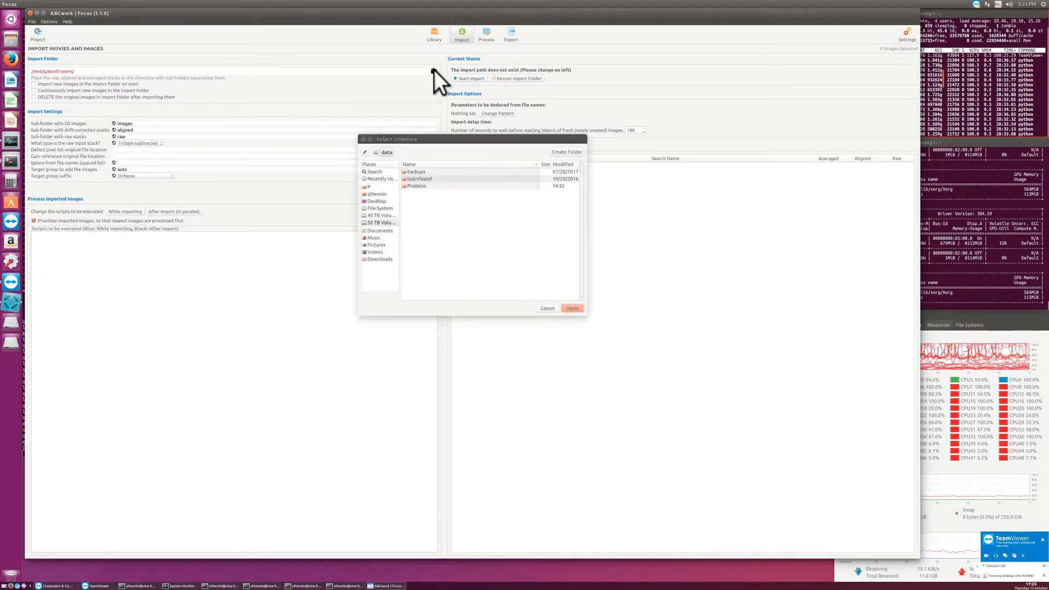
{"action": "double_click", "coordinate": [422, 187]}
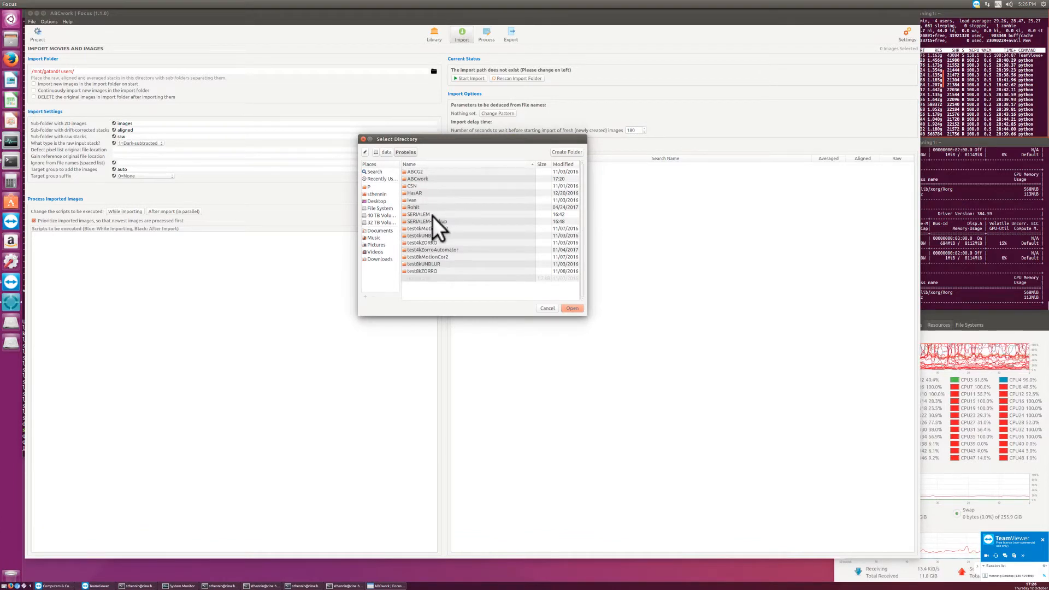
{"action": "double_click", "coordinate": [432, 214]}
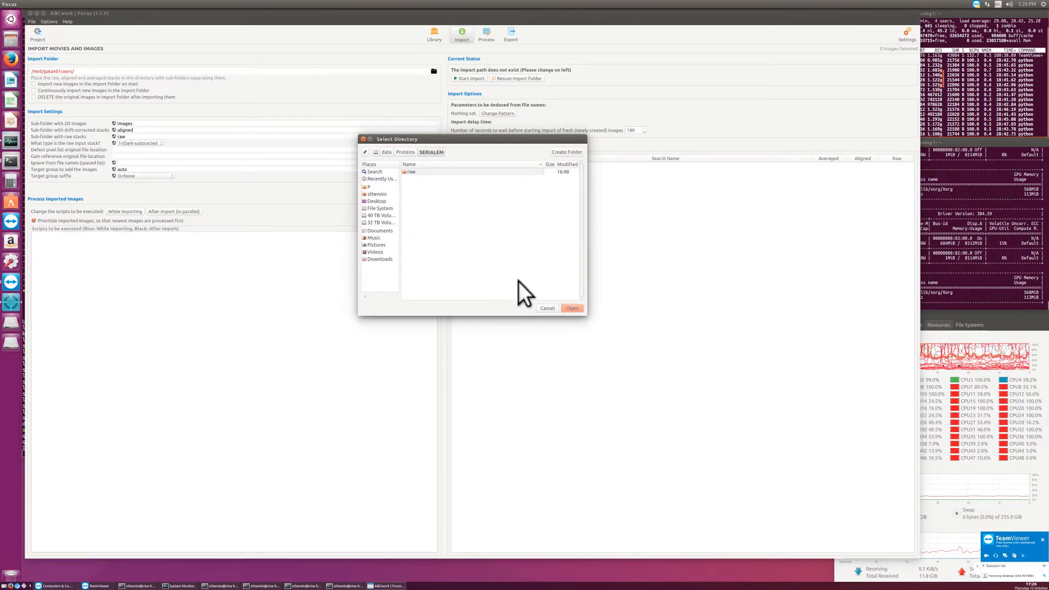
{"action": "left_click", "coordinate": [569, 307]}
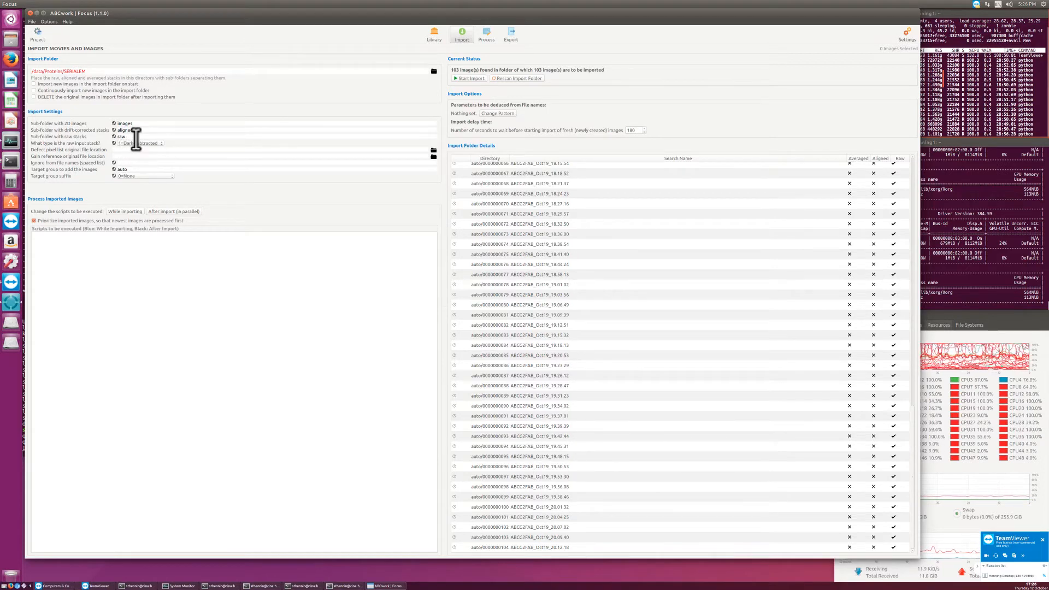
- Review the sub-folder names for 2D images, drift-corrected and raw stacks, and select 1=Dark-subtracted as the raw input stack type
{"action": "left_click_drag", "start_coordinate": [135, 138], "coordinate": [93, 122]}
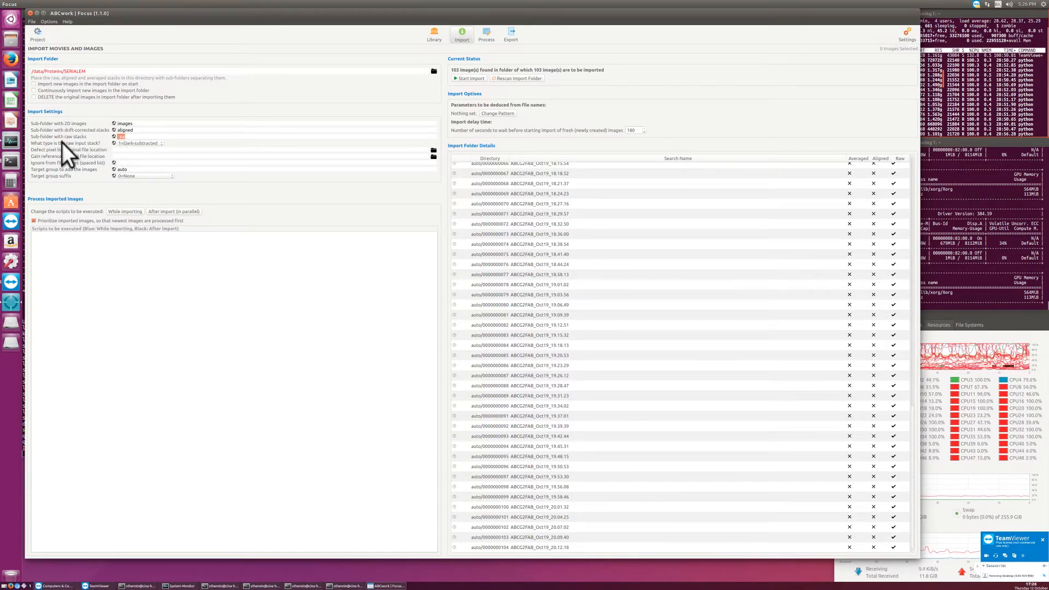
{"action": "mouse_move", "coordinate": [58, 142]}
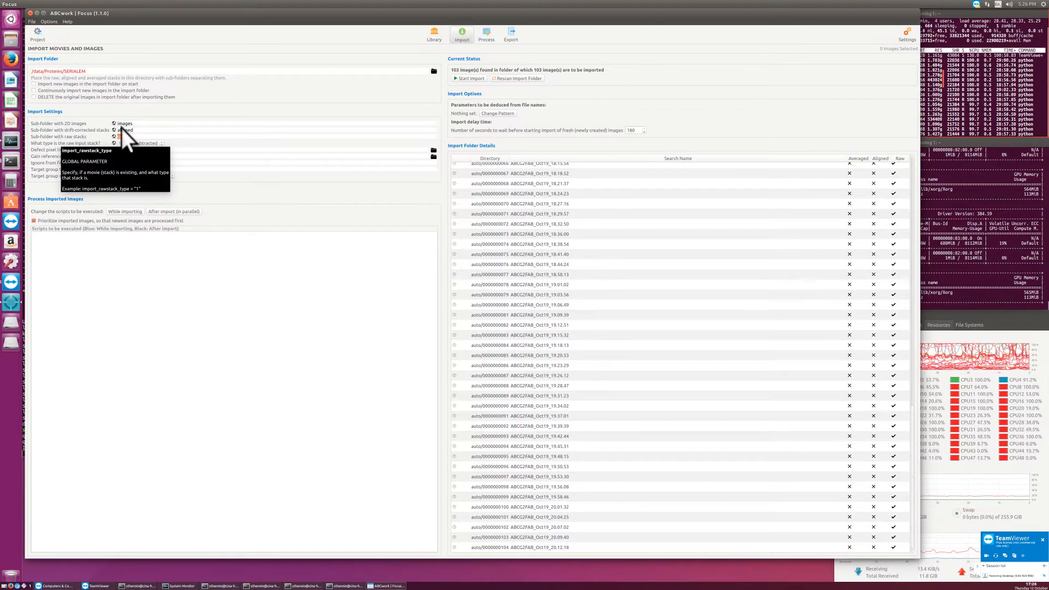
{"action": "left_click", "coordinate": [145, 124]}
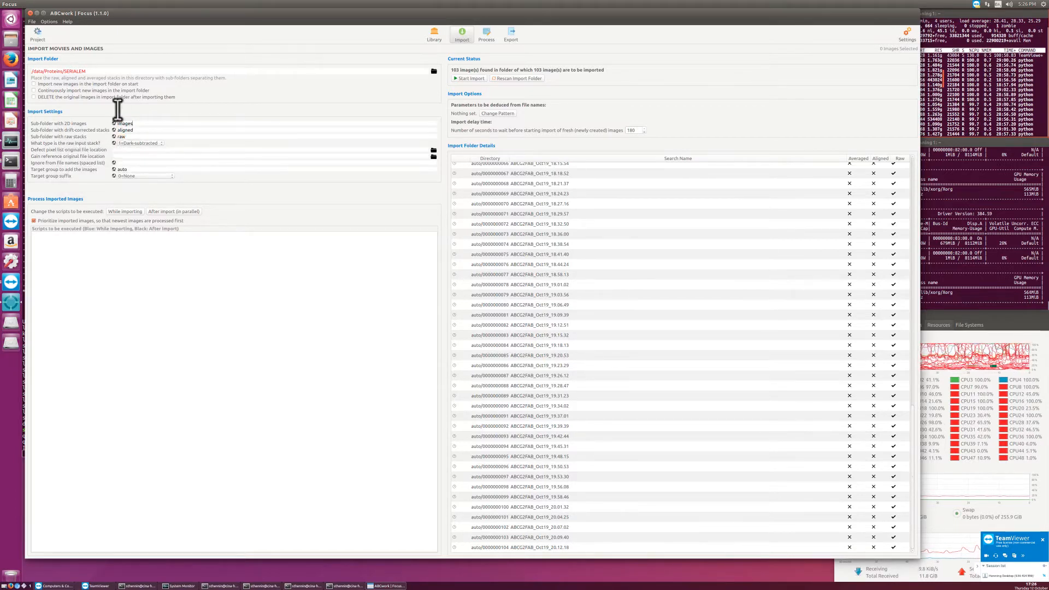
{"action": "key", "text": "ctrl+a"}
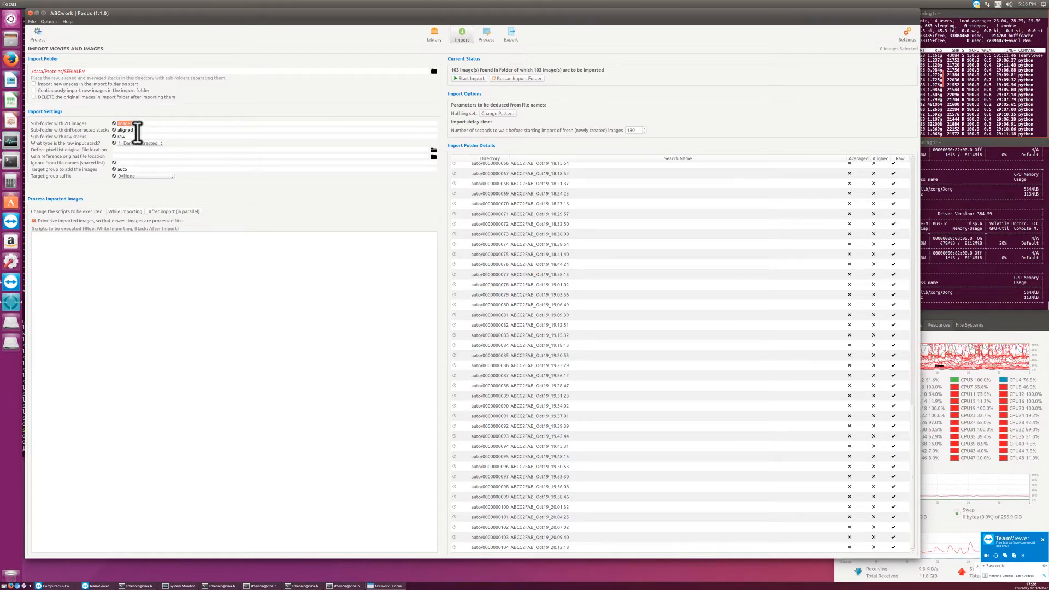
{"action": "key", "text": "Tab"}
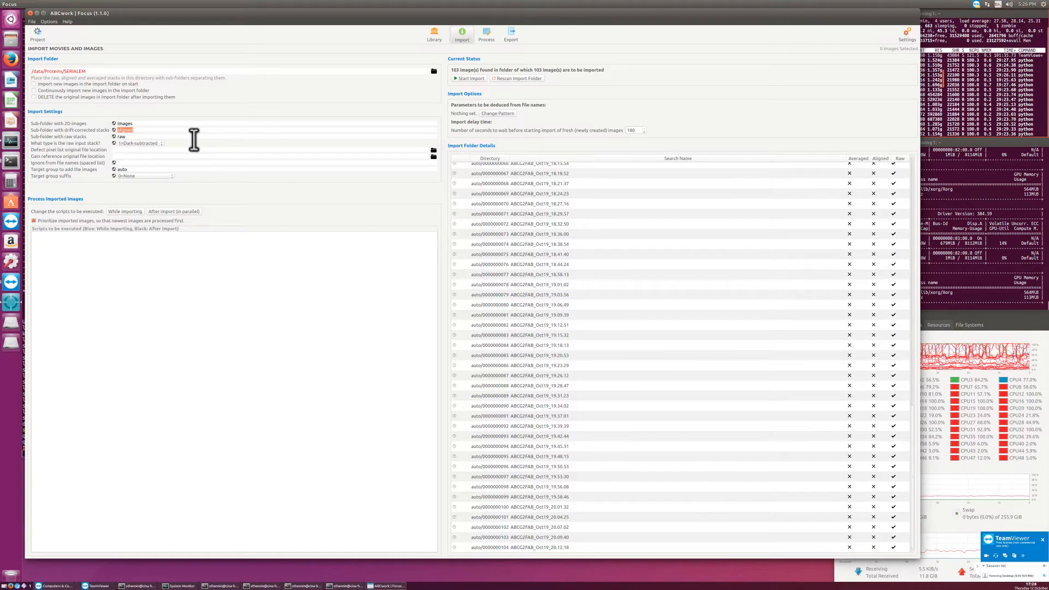
{"action": "left_click", "coordinate": [136, 143]}
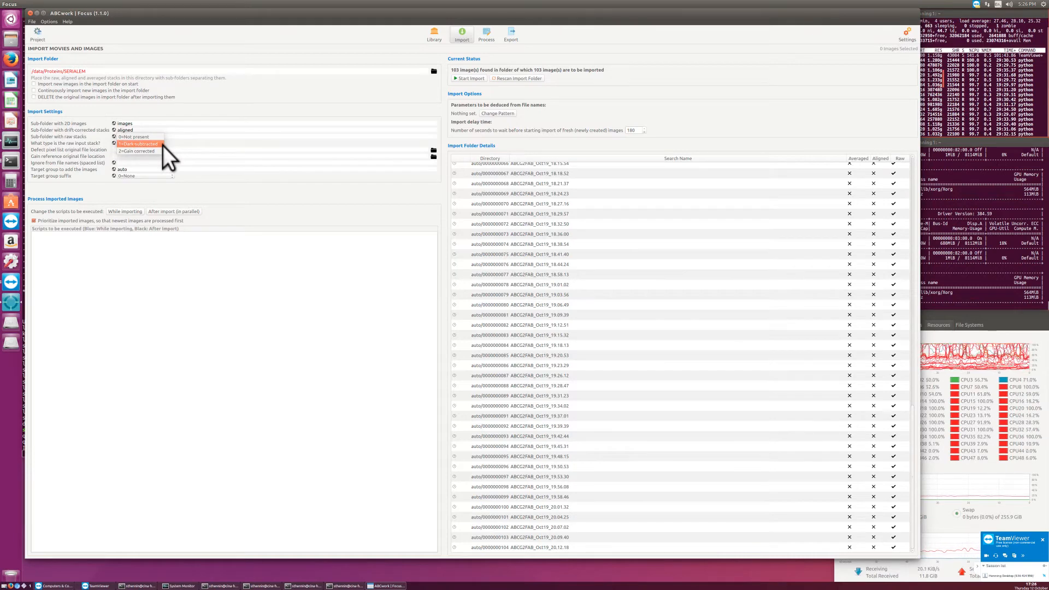
{"action": "left_click", "coordinate": [163, 146]}
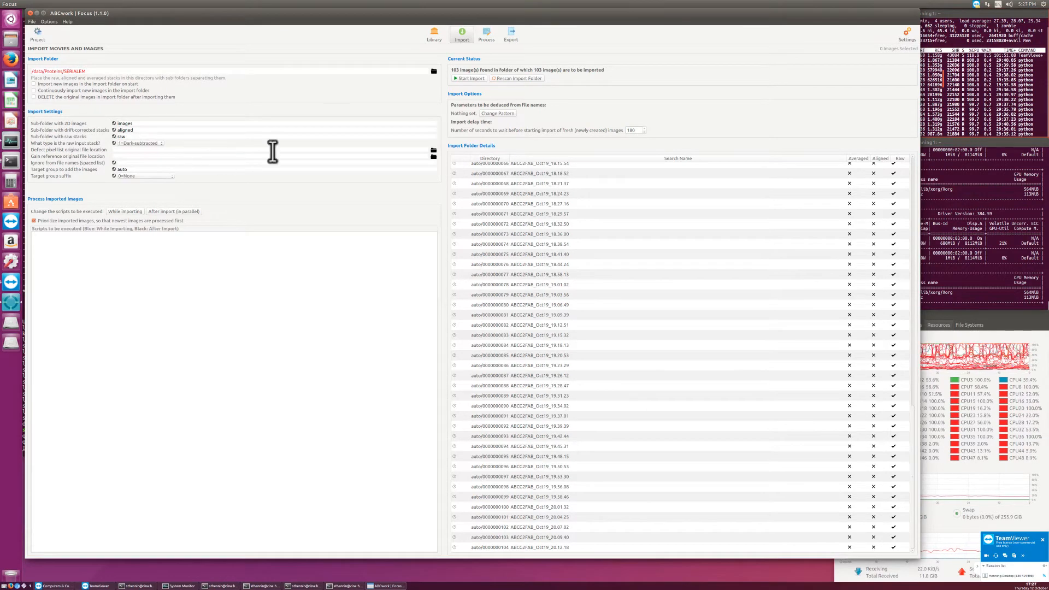
- Set the gain reference original file location to SuperRef_ABCG2FAB_Oct19_11.22.00.dm4 in the SERIALEM raw folder
{"action": "left_click", "coordinate": [433, 156]}
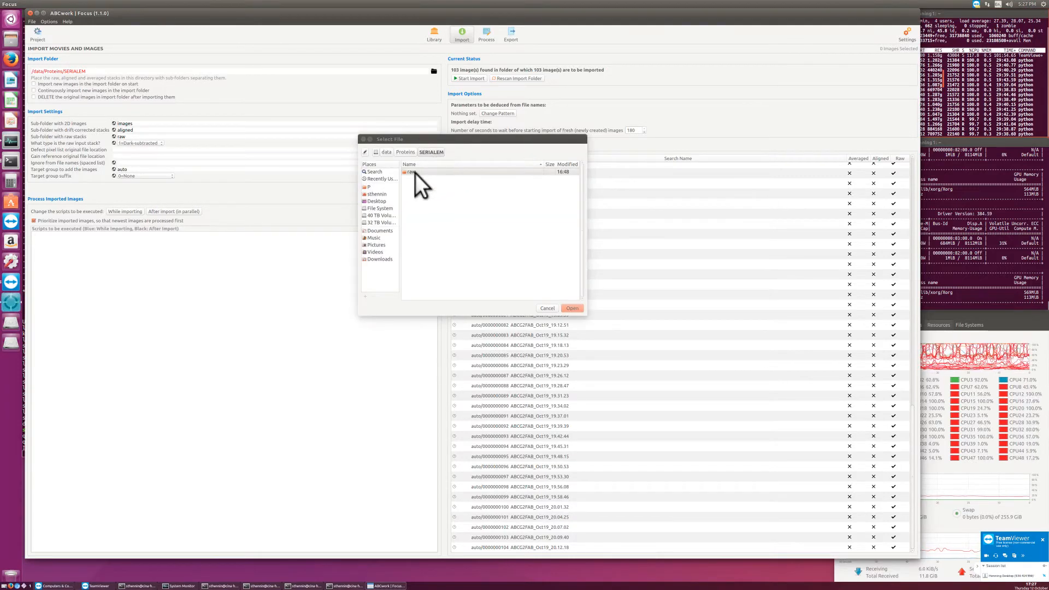
{"action": "double_click", "coordinate": [415, 173]}
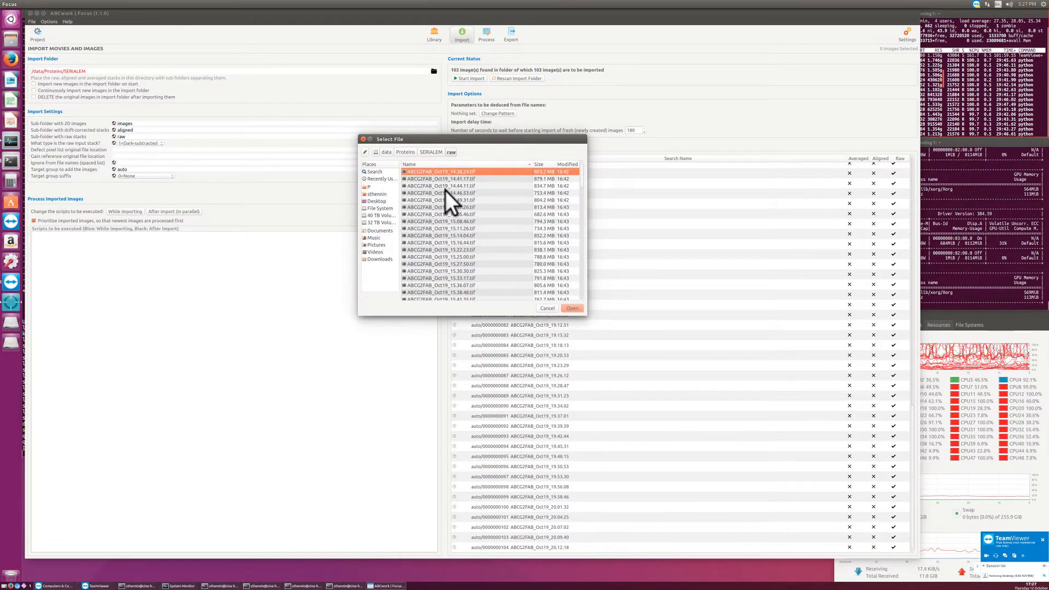
{"action": "scroll", "coordinate": [446, 190], "scroll_direction": "down", "scroll_amount": 10}
{"action": "scroll", "coordinate": [447, 192], "scroll_direction": "down", "scroll_amount": 7}
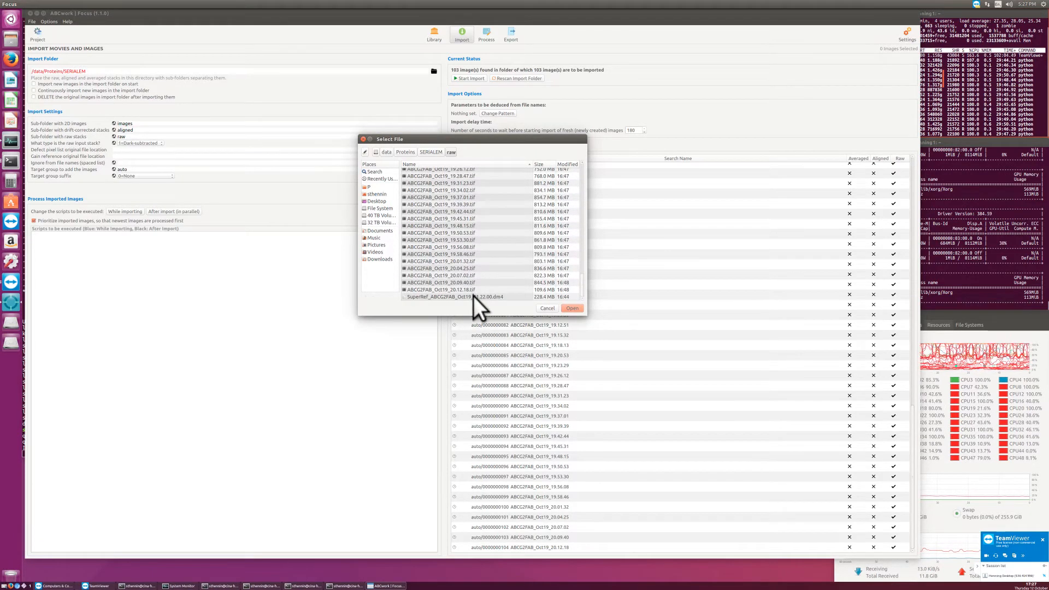
{"action": "left_click", "coordinate": [474, 296]}
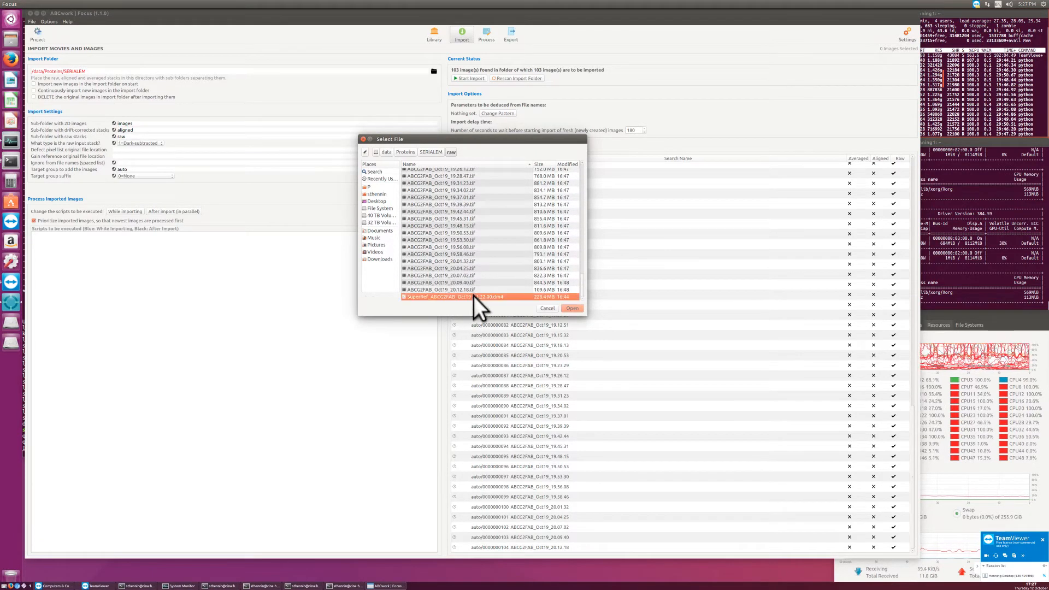
{"action": "left_click", "coordinate": [571, 308]}
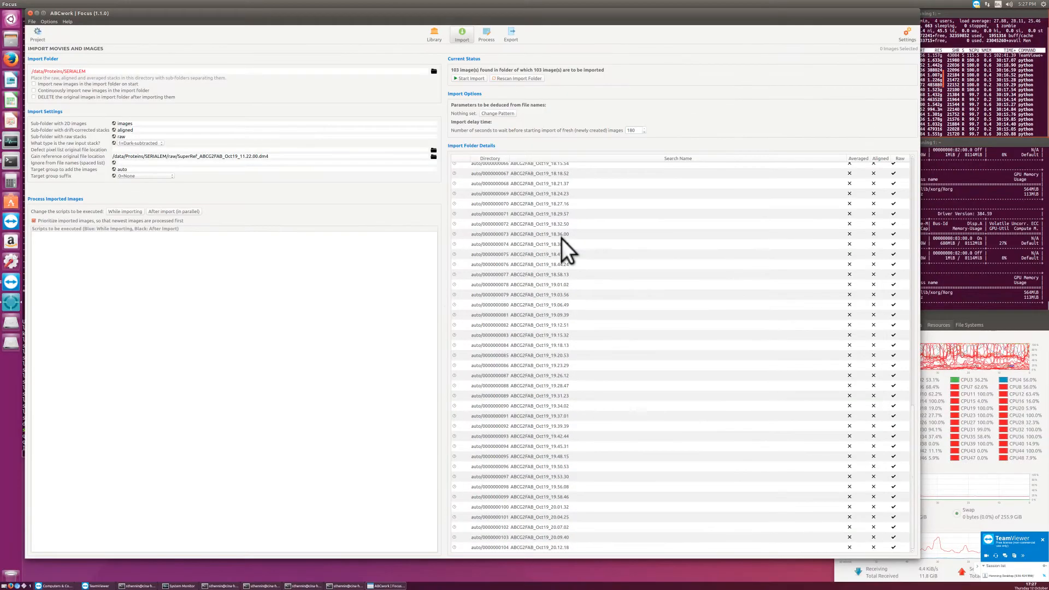
- Start the file name parameter pattern with specimen_name as its first parameter
{"action": "left_click", "coordinate": [504, 112]}
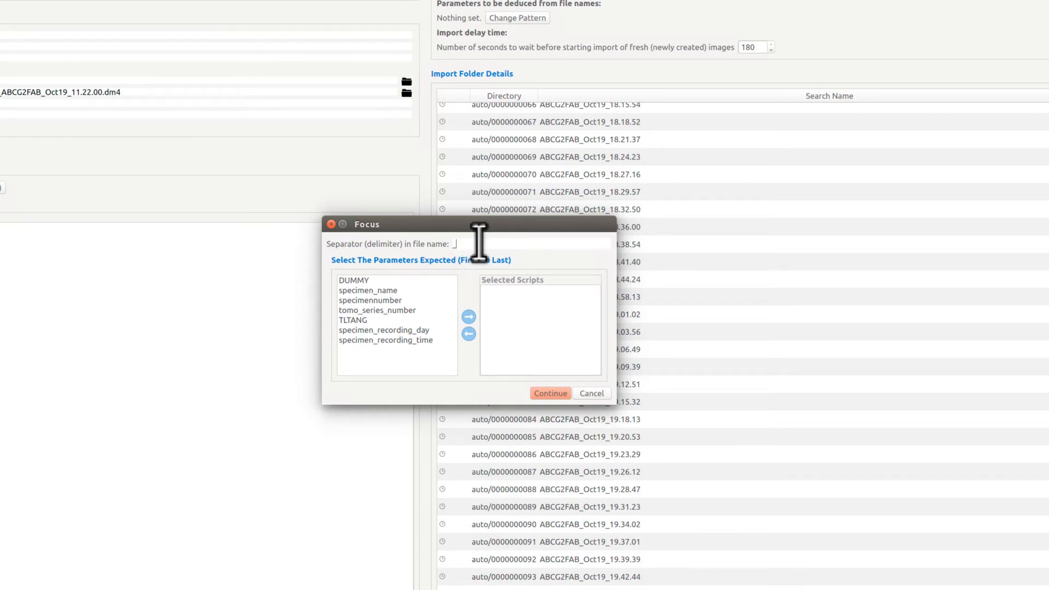
{"action": "left_click", "coordinate": [394, 291]}
{"action": "left_click", "coordinate": [468, 317]}
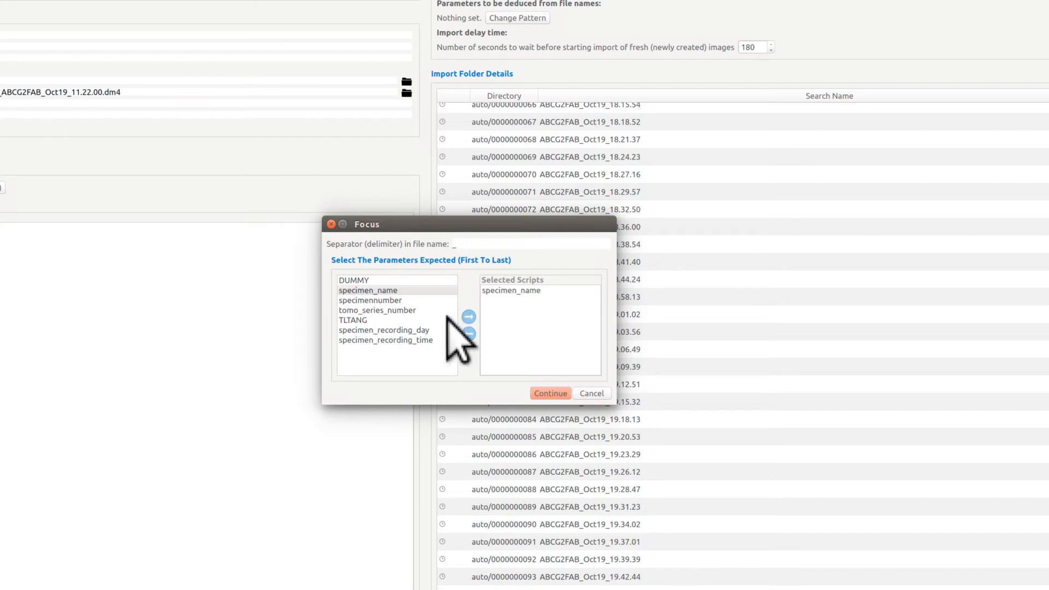
{"action": "left_click", "coordinate": [420, 340]}
{"action": "left_click", "coordinate": [469, 317]}
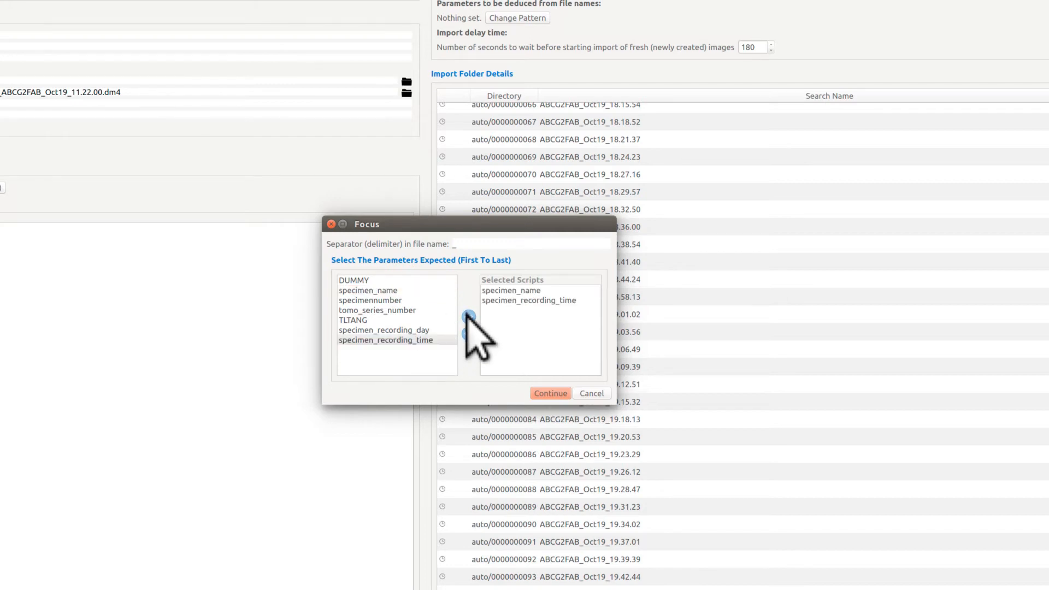
{"action": "left_click", "coordinate": [512, 300]}
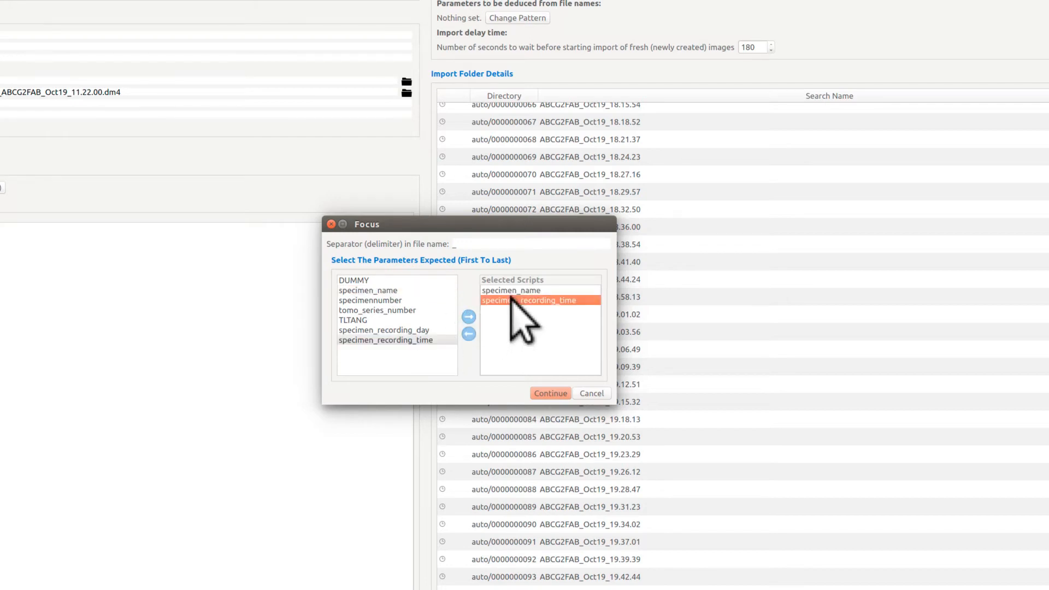
{"action": "left_click", "coordinate": [469, 333]}
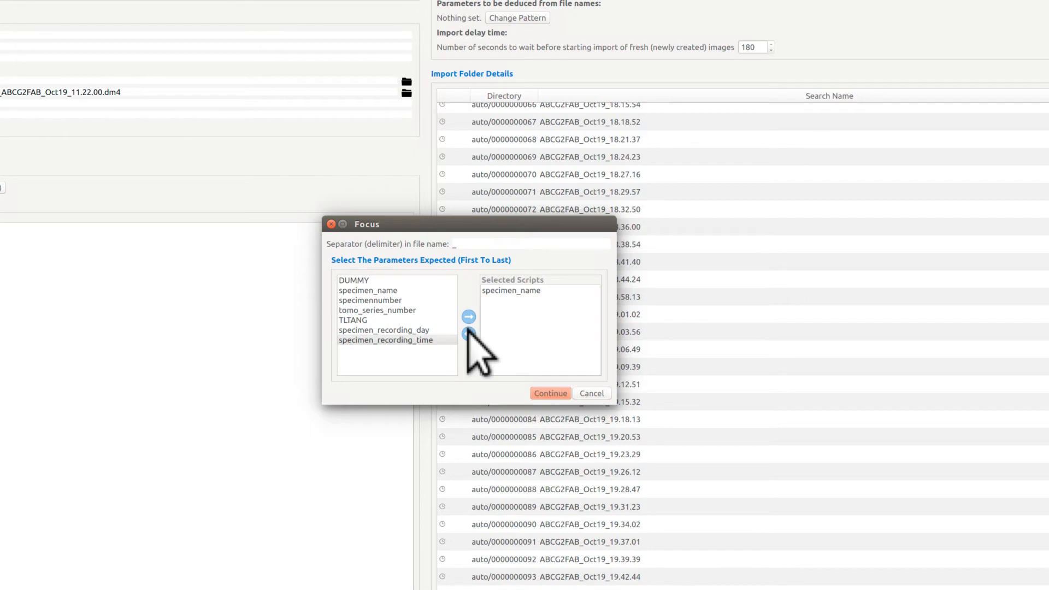
- Add specimen_recording_day and specimen_recording_time, in that order, to the file name pattern and apply it
{"action": "left_click", "coordinate": [424, 330]}
{"action": "left_click", "coordinate": [469, 316]}
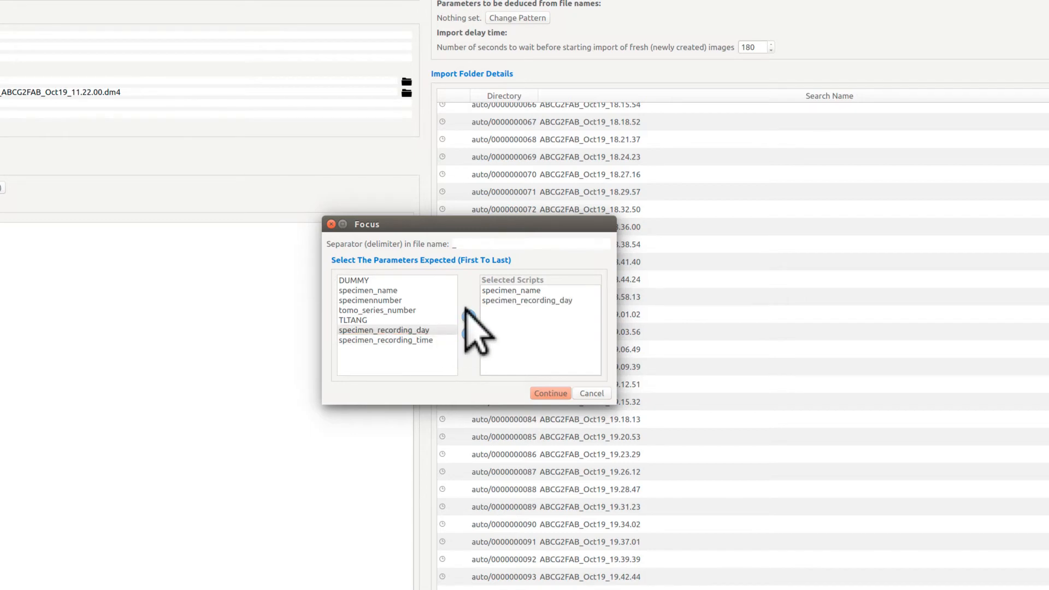
{"action": "left_click", "coordinate": [425, 339]}
{"action": "left_click", "coordinate": [469, 317]}
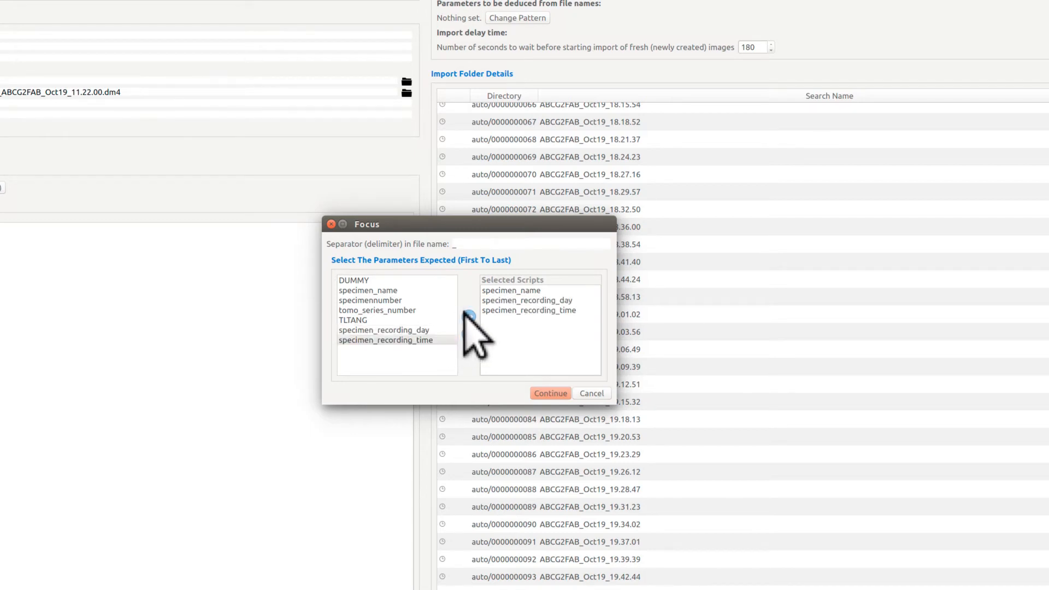
{"action": "left_click", "coordinate": [549, 391]}
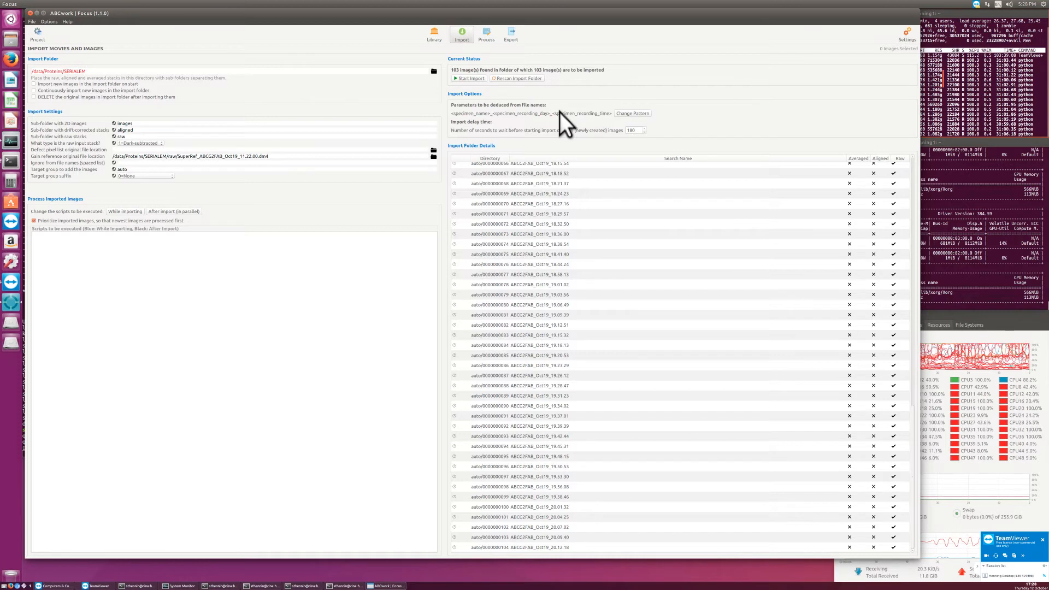
- Try the option that deletes the original images in the import folder after importing, and switch it off
{"action": "left_click", "coordinate": [65, 96]}
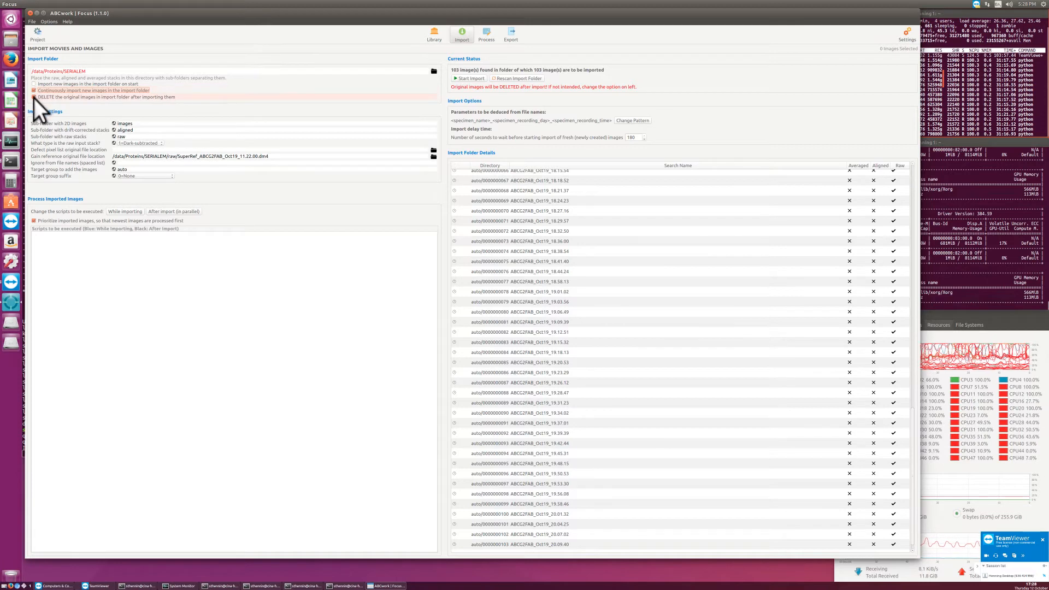
{"action": "left_click", "coordinate": [34, 97]}
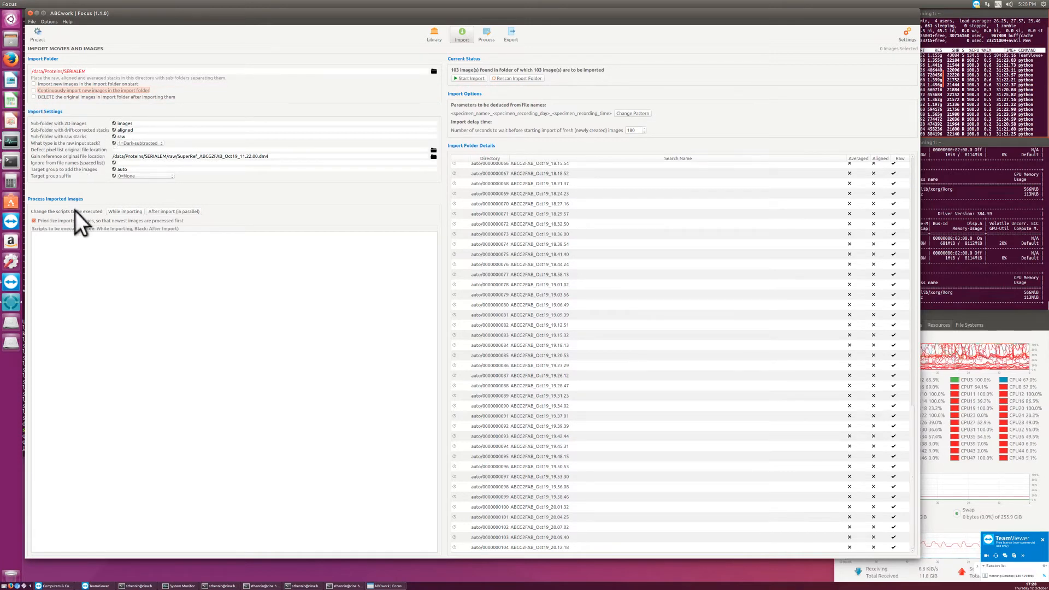
- Add the Import Movie from SerialEM and Update Microscope Statistics scripts to the selected scripts for processing imported images
{"action": "left_click", "coordinate": [175, 211]}
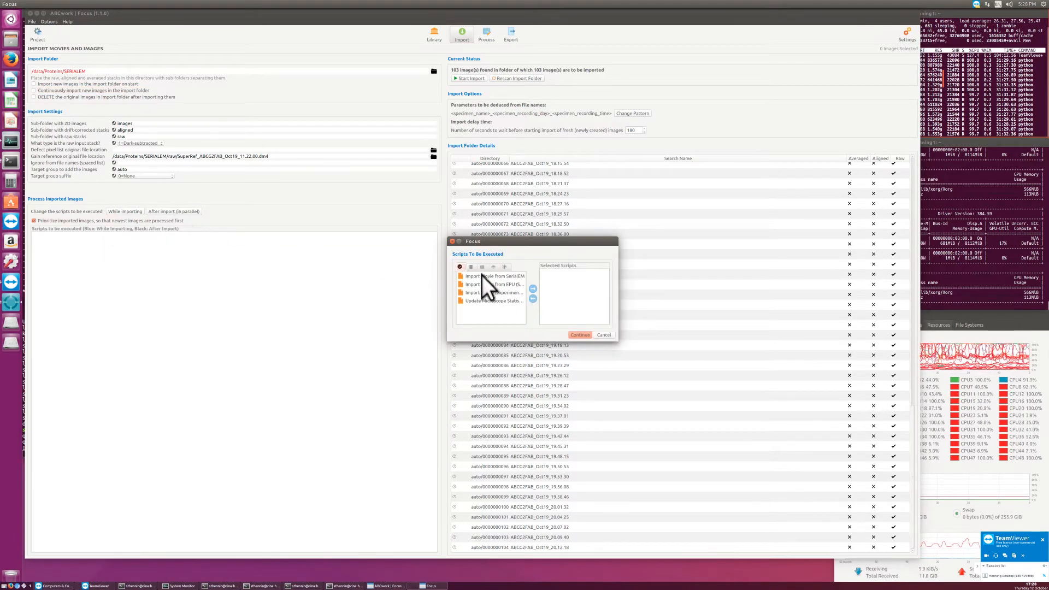
{"action": "left_click", "coordinate": [488, 276]}
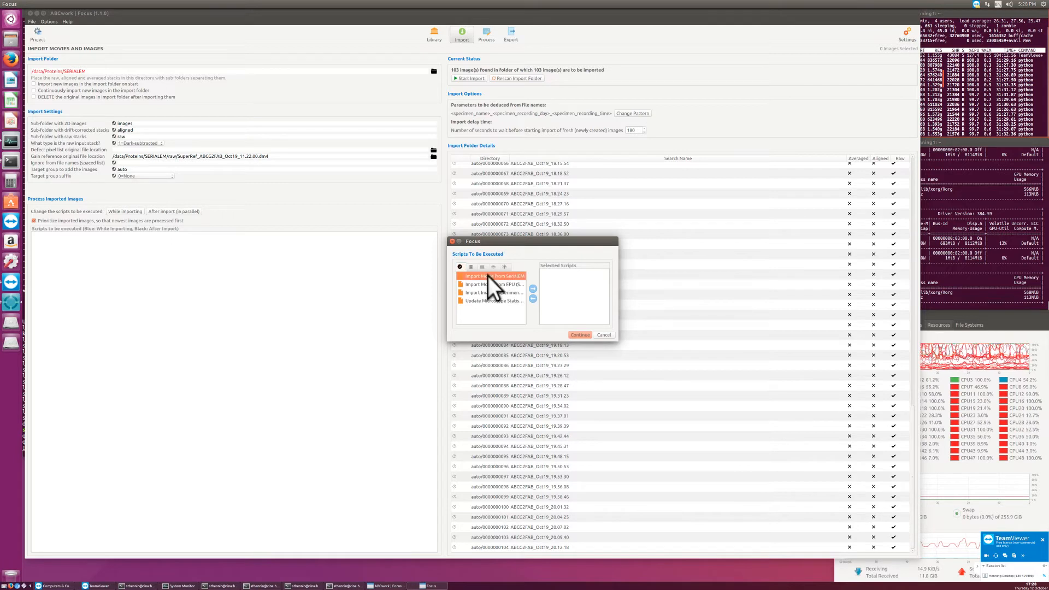
{"action": "left_click", "coordinate": [535, 288]}
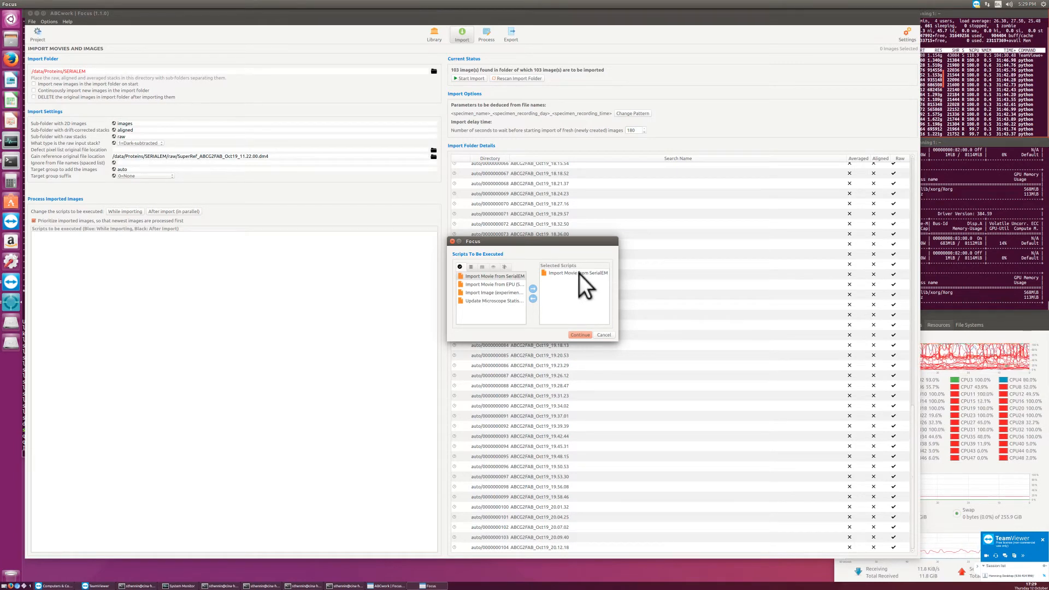
{"action": "left_click", "coordinate": [485, 300]}
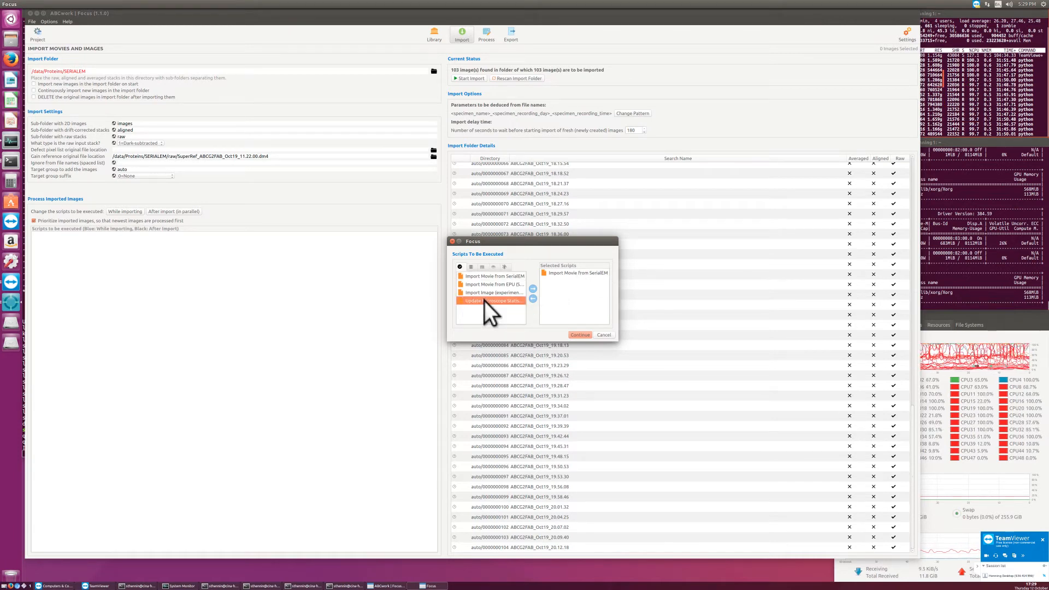
{"action": "left_click", "coordinate": [534, 289]}
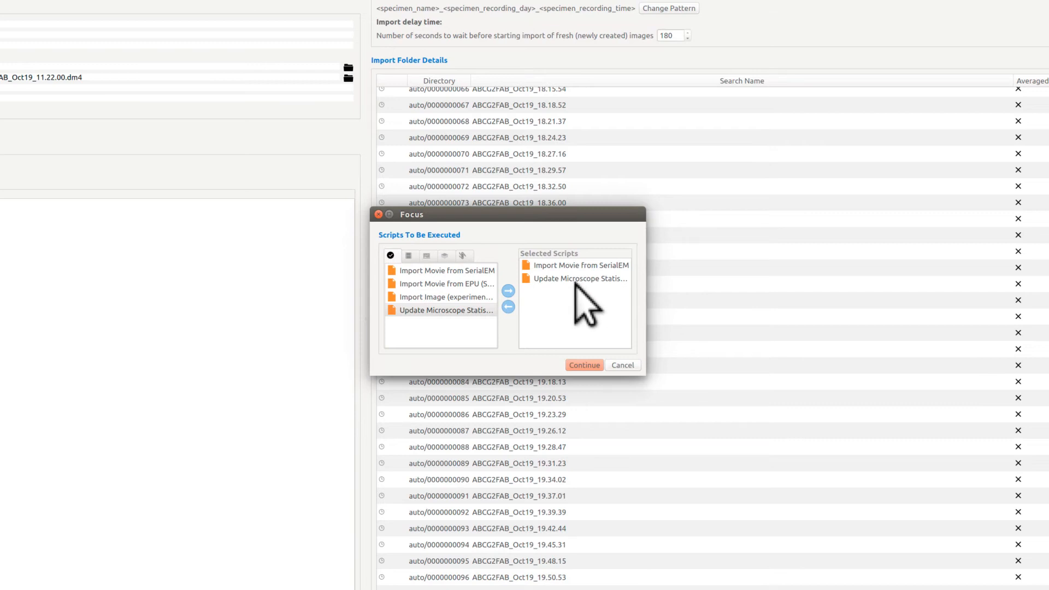
- Add the Align w/ MotionCor2 script to the scripts selected for processing imported images
{"action": "left_click", "coordinate": [409, 254]}
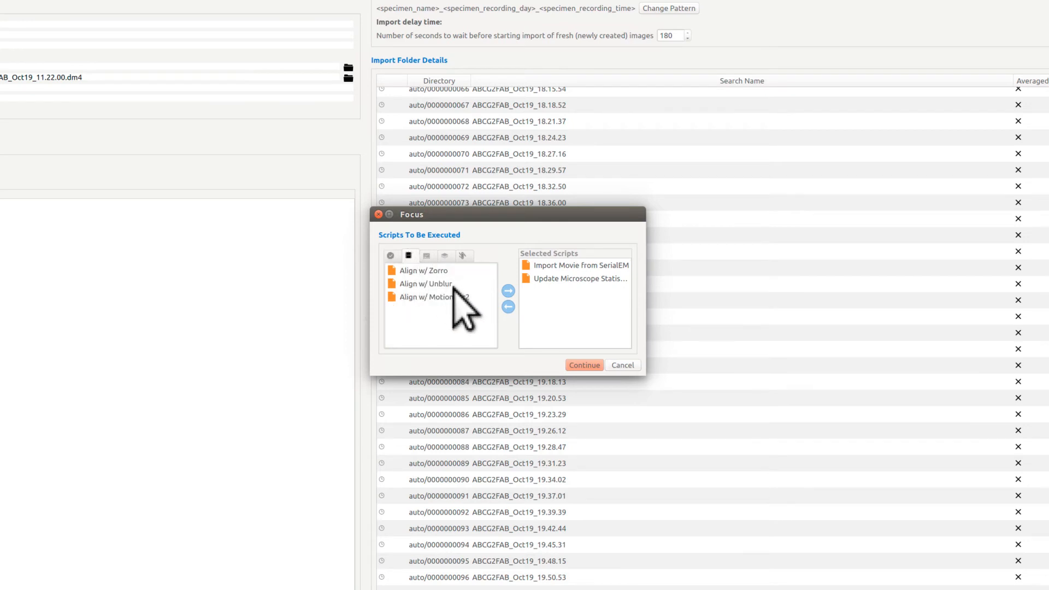
{"action": "left_click", "coordinate": [455, 296]}
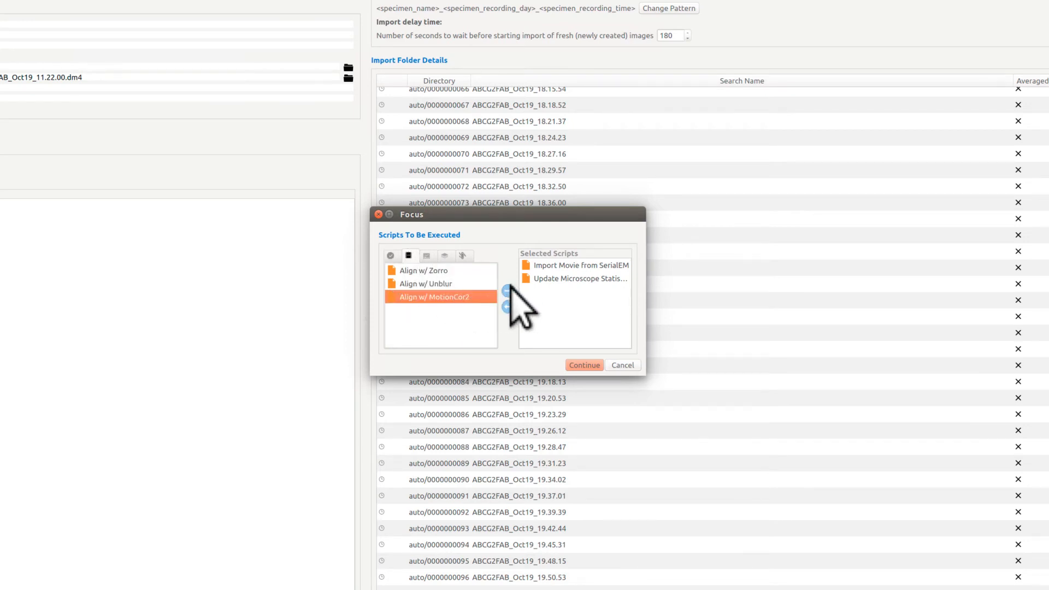
{"action": "left_click", "coordinate": [507, 290]}
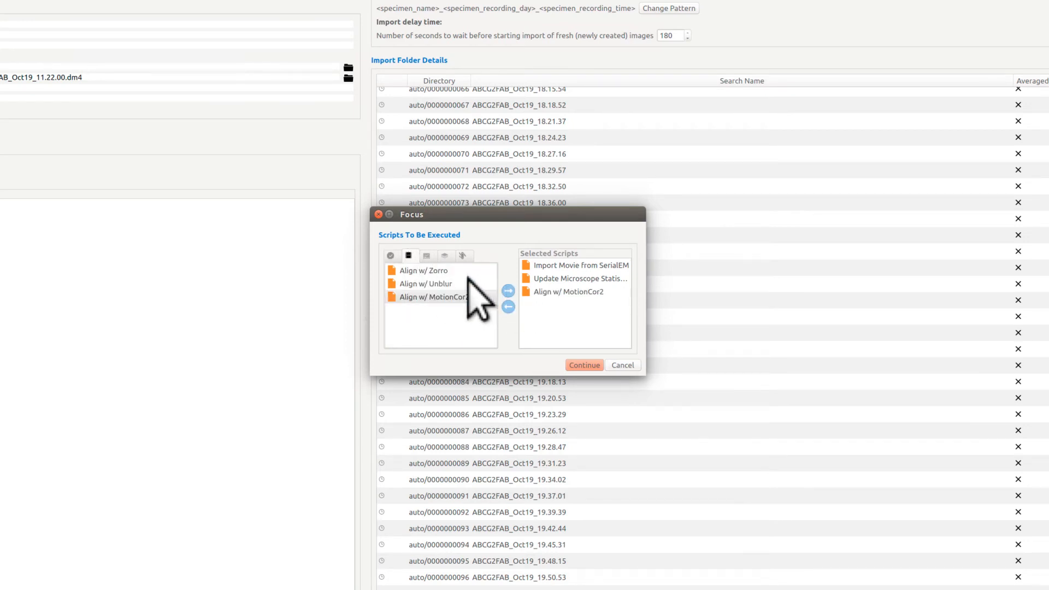
- Add the gCTF (on average), Measure Iciness, Push Status data and Clean SCRATCH disk scripts to the selected scripts, in that order
{"action": "left_click", "coordinate": [426, 255]}
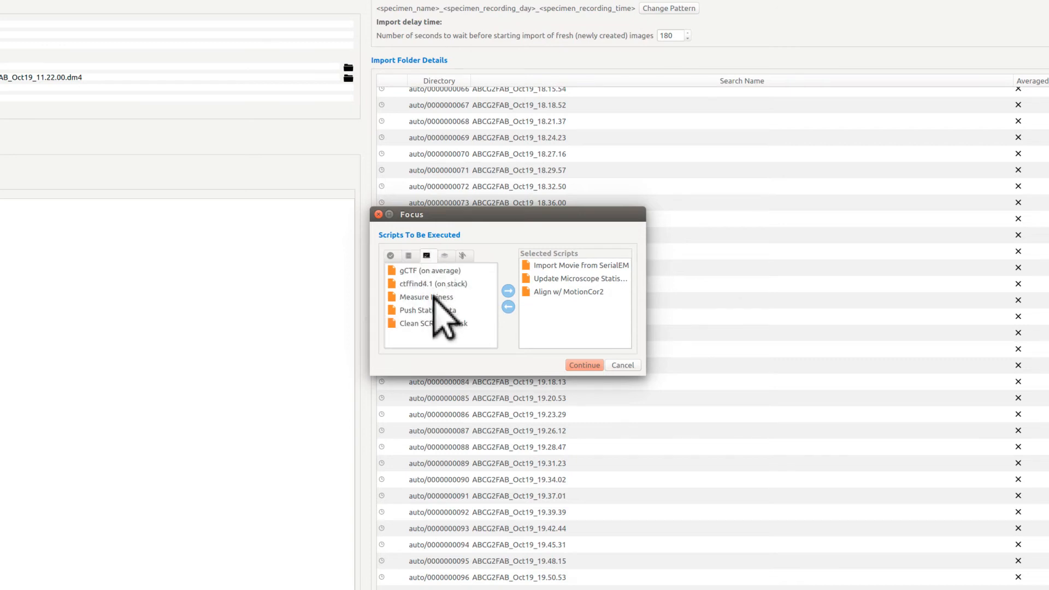
{"action": "left_click", "coordinate": [444, 270]}
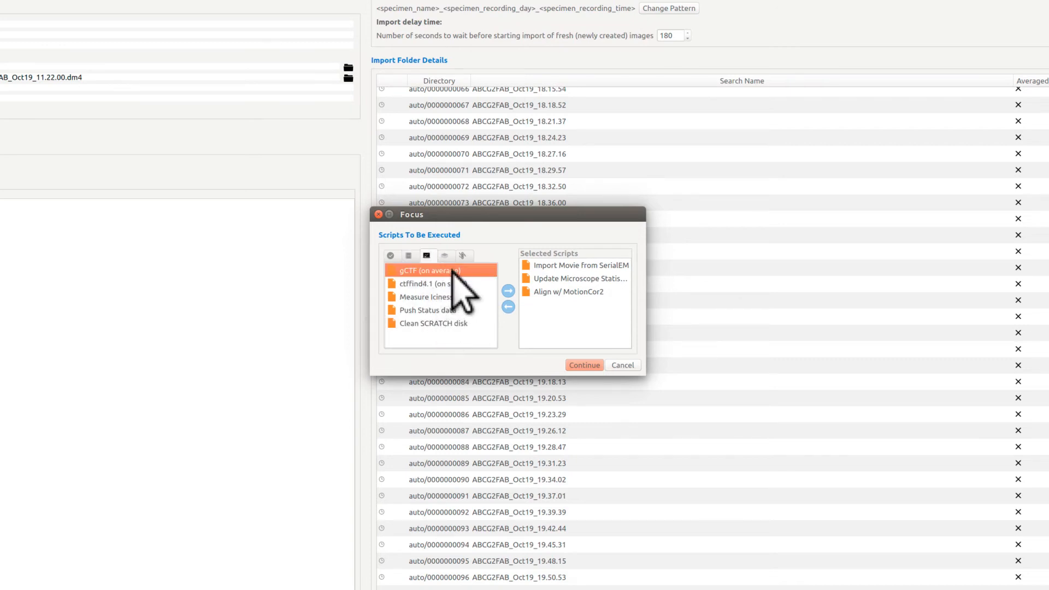
{"action": "left_click", "coordinate": [507, 290]}
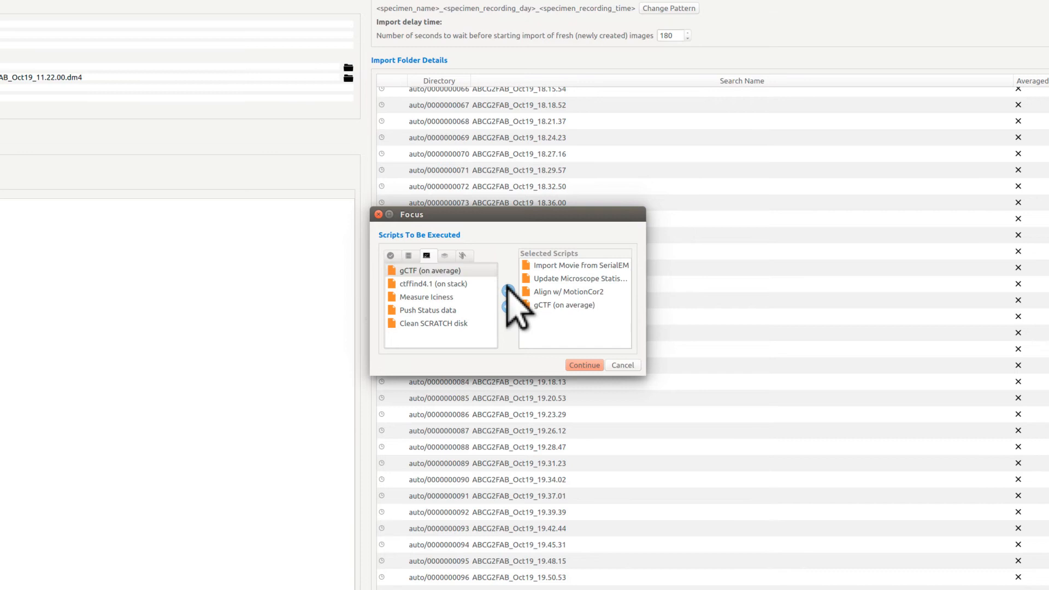
{"action": "left_click", "coordinate": [445, 296]}
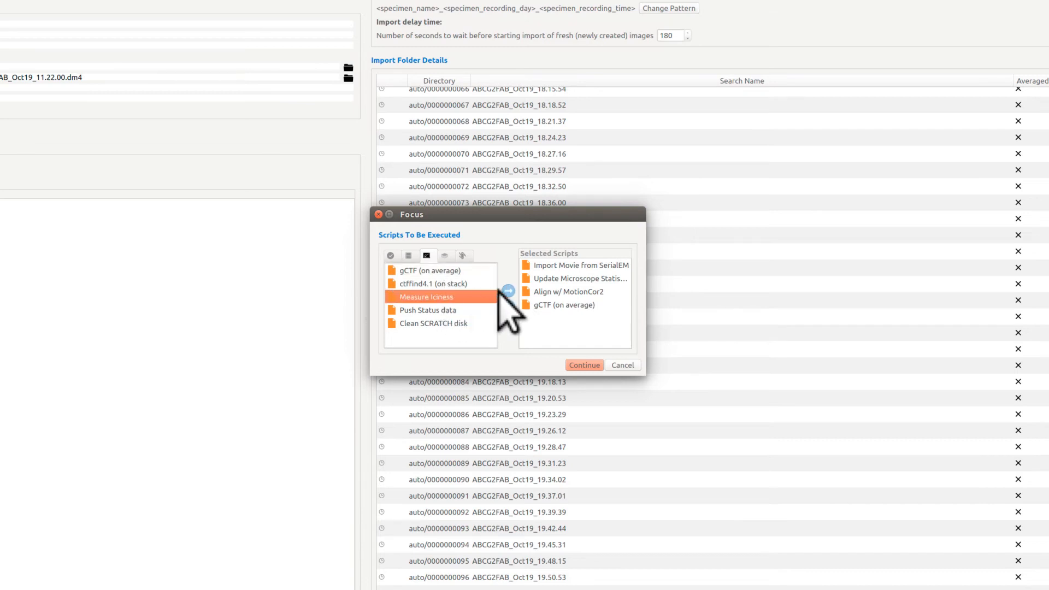
{"action": "left_click", "coordinate": [508, 291]}
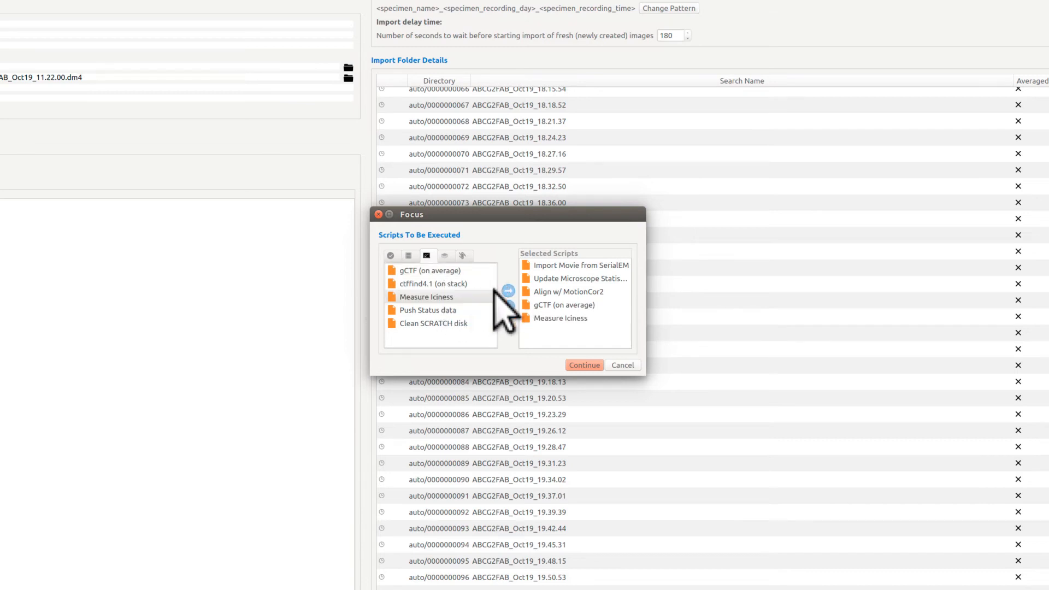
{"action": "left_click", "coordinate": [446, 310]}
{"action": "left_click", "coordinate": [508, 290]}
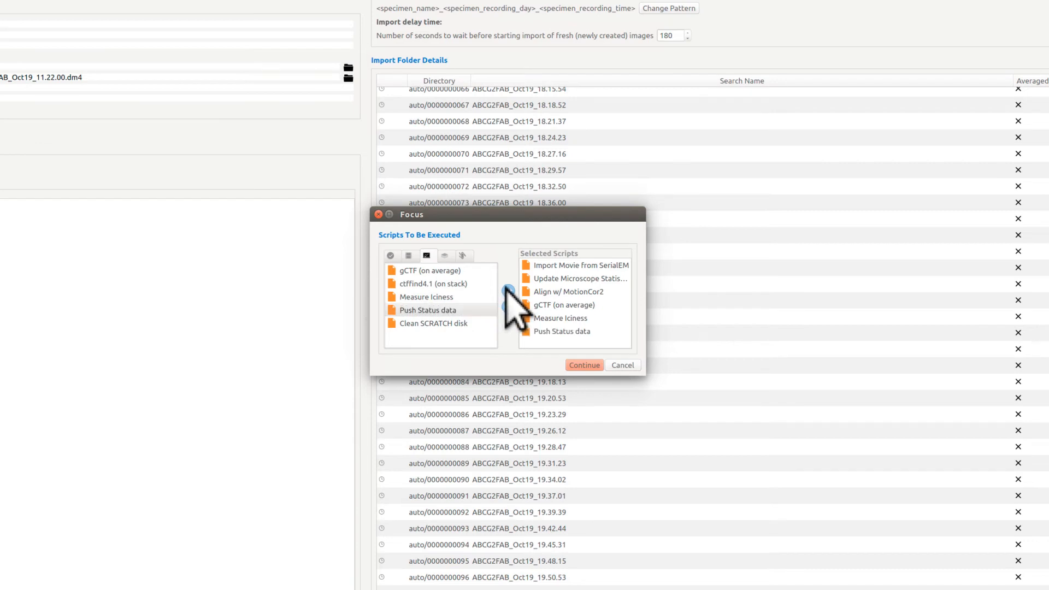
{"action": "left_click", "coordinate": [449, 321]}
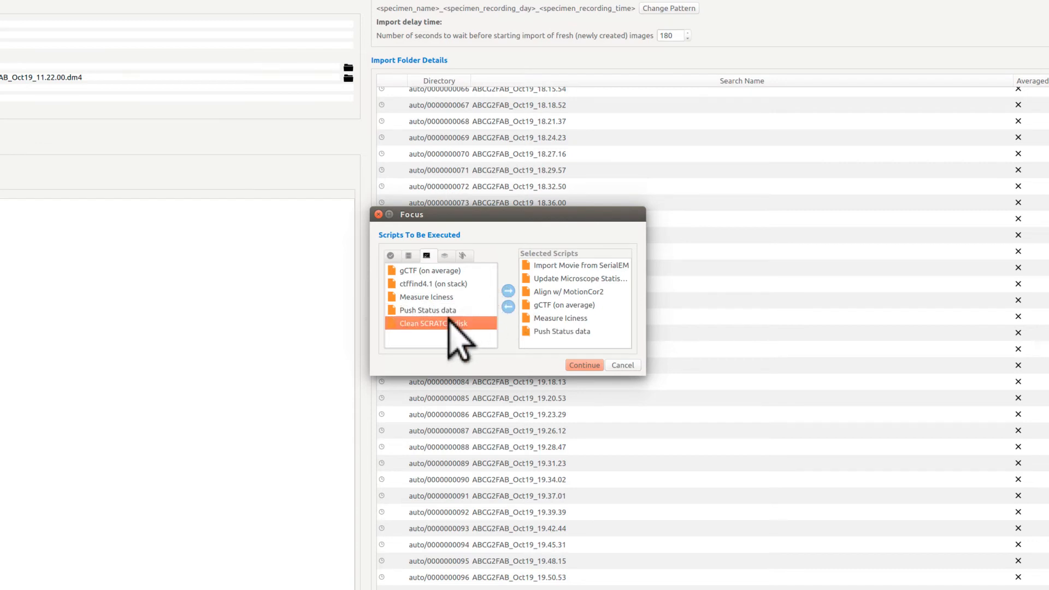
{"action": "left_click", "coordinate": [507, 290]}
- Add Pick Particles, followed by a second Clean SCRATCH disk, to the end of the selected scripts and apply the script selection
{"action": "left_click", "coordinate": [444, 255]}
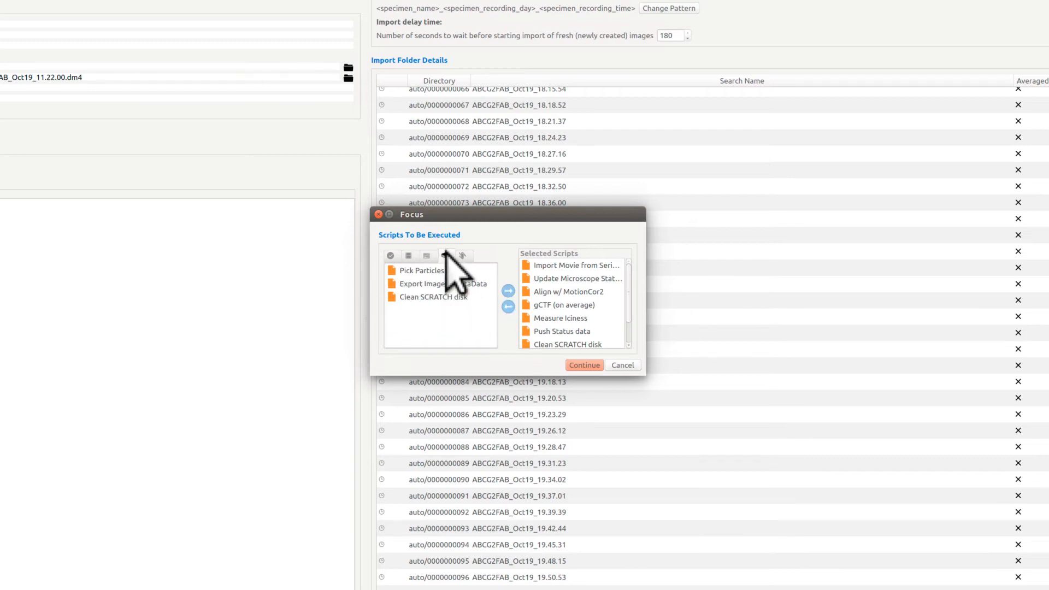
{"action": "left_click", "coordinate": [441, 270]}
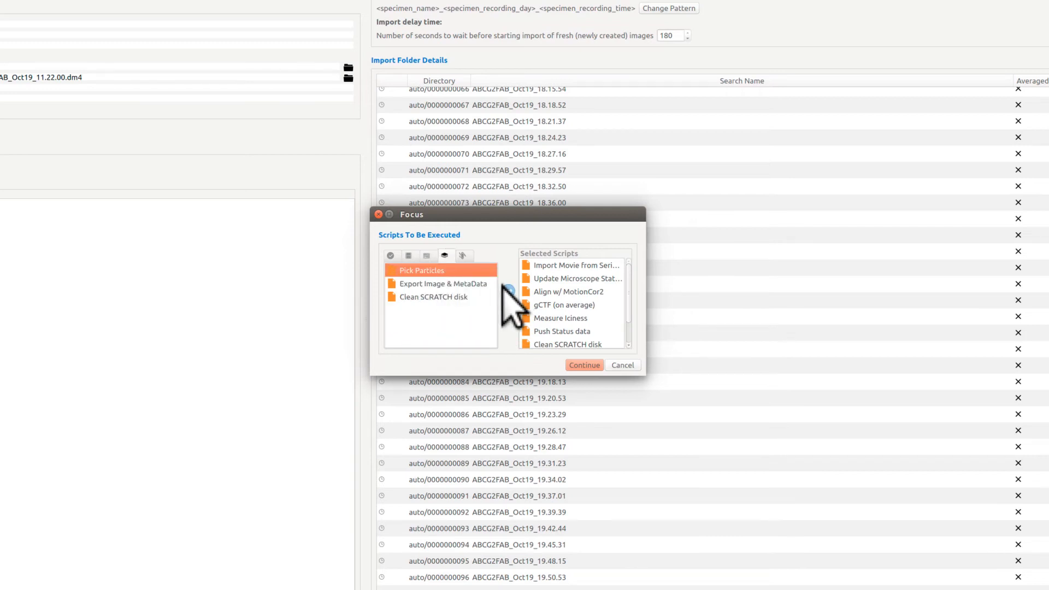
{"action": "left_click", "coordinate": [508, 290]}
{"action": "scroll", "coordinate": [574, 301], "scroll_direction": "down", "scroll_amount": 2}
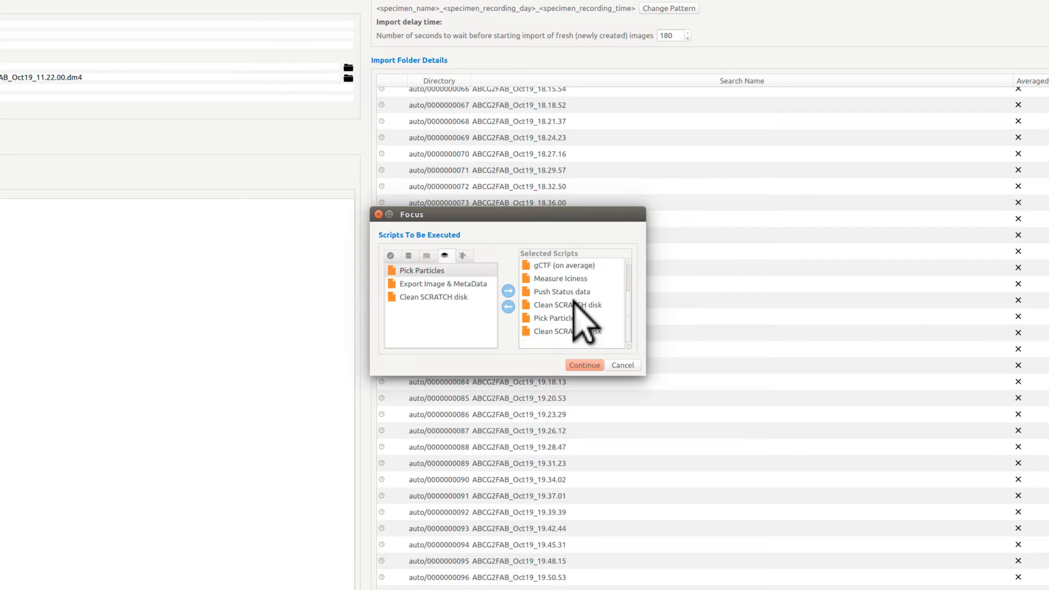
{"action": "scroll", "coordinate": [573, 301], "scroll_direction": "up", "scroll_amount": 2}
{"action": "scroll", "coordinate": [574, 301], "scroll_direction": "down", "scroll_amount": 3}
{"action": "left_click", "coordinate": [463, 253]}
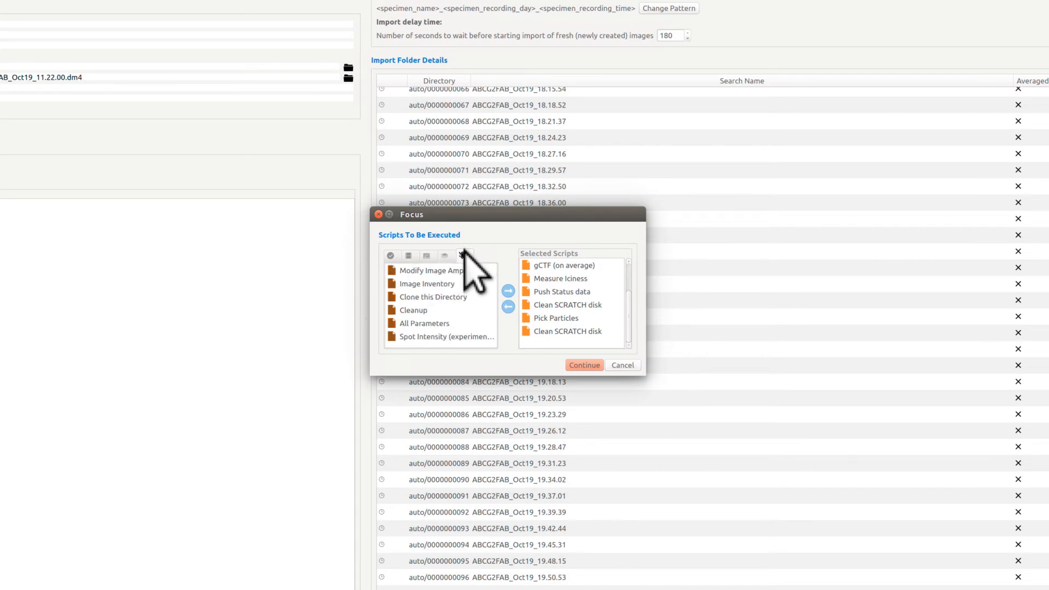
{"action": "left_click", "coordinate": [444, 255]}
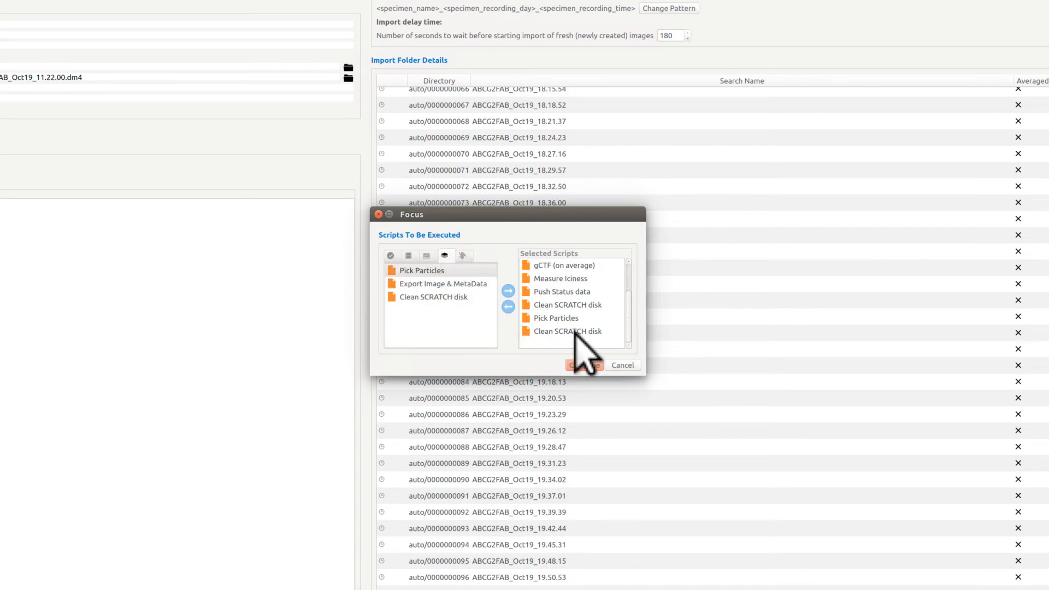
{"action": "left_click", "coordinate": [581, 364]}
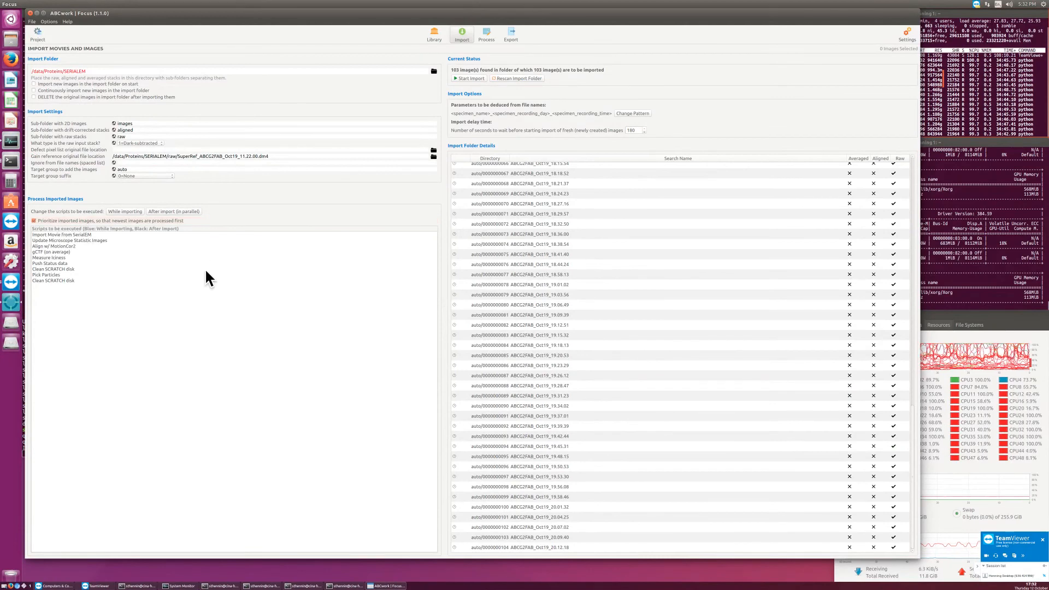
- Check the library before importing, start the image import, and stop it after a few images, letting the current one finish
{"action": "left_click", "coordinate": [435, 32]}
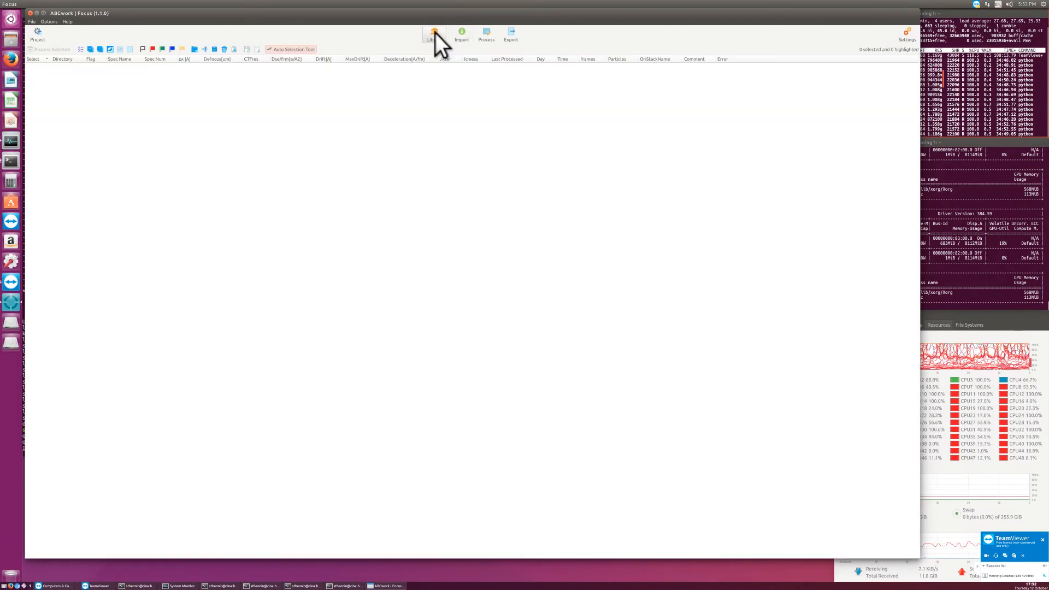
{"action": "left_click", "coordinate": [464, 32]}
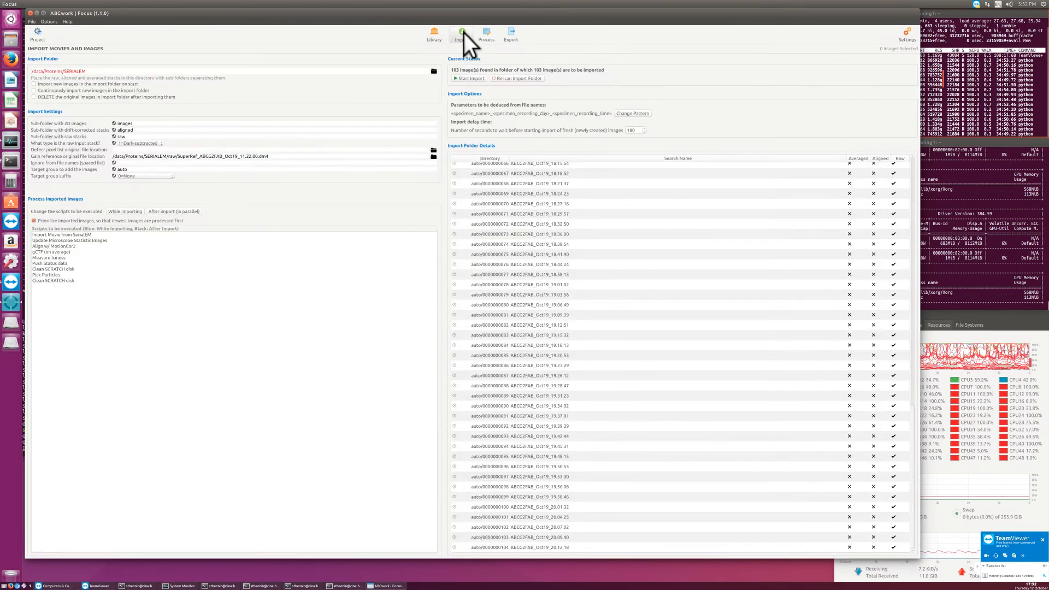
{"action": "left_click", "coordinate": [471, 78]}
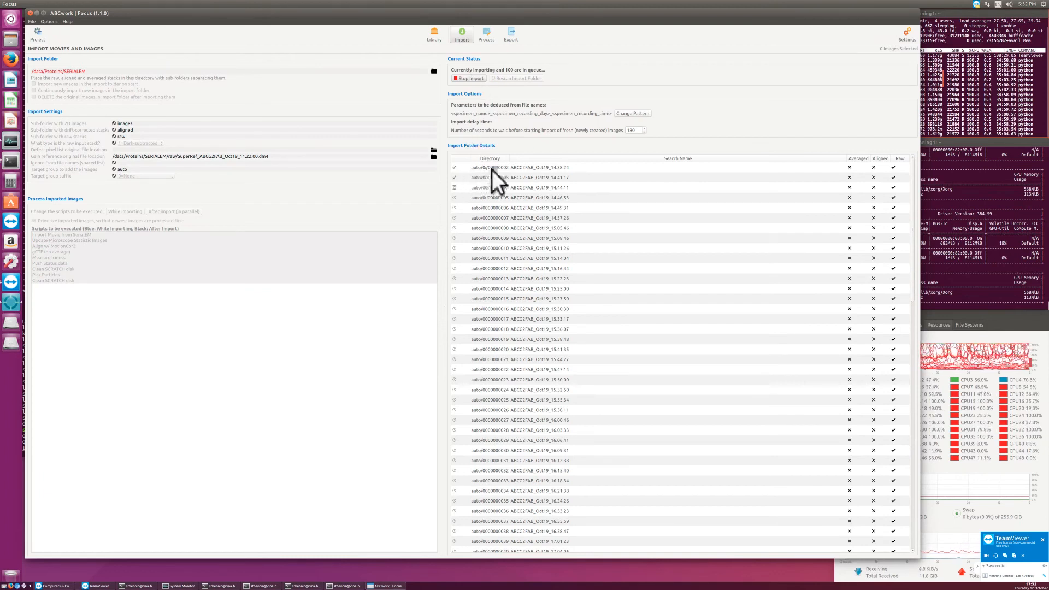
{"action": "left_click", "coordinate": [471, 79]}
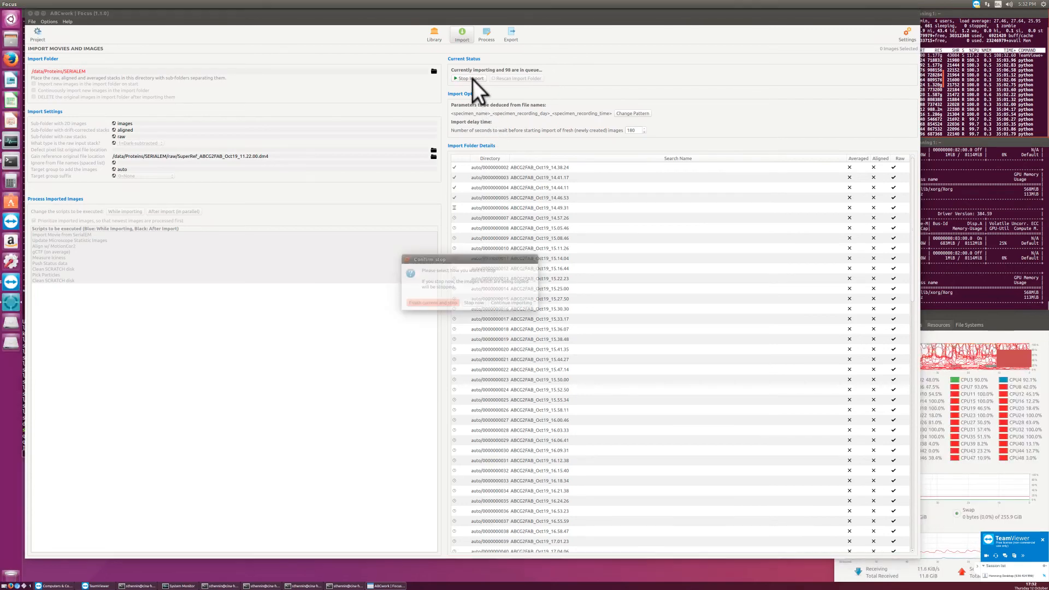
{"action": "left_click", "coordinate": [439, 302]}
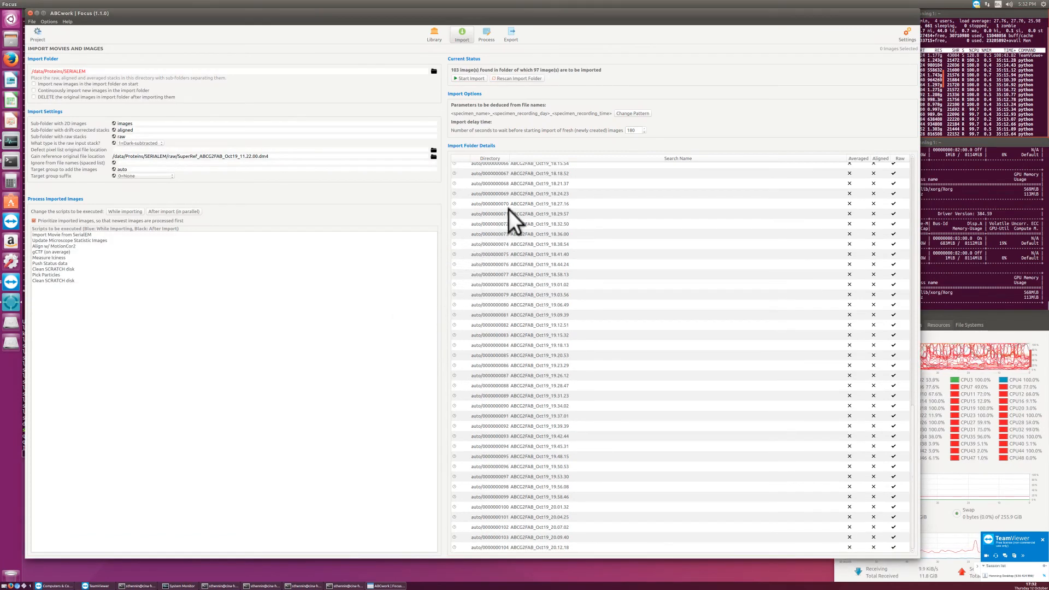
{"action": "scroll", "coordinate": [512, 206], "scroll_direction": "up", "scroll_amount": 10}
{"action": "scroll", "coordinate": [512, 207], "scroll_direction": "up", "scroll_amount": 12}
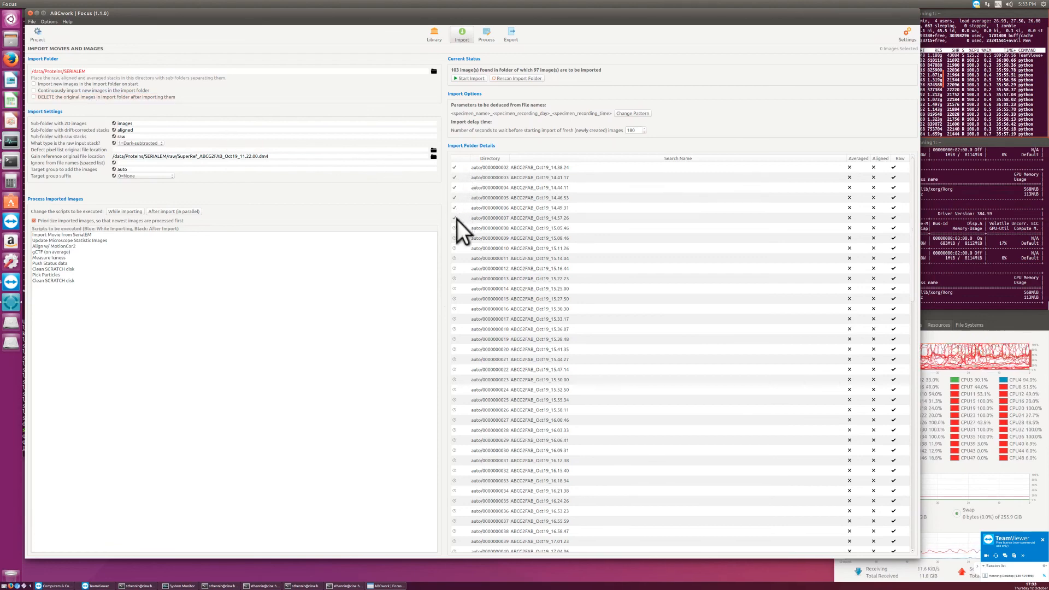
{"action": "left_click", "coordinate": [434, 32]}
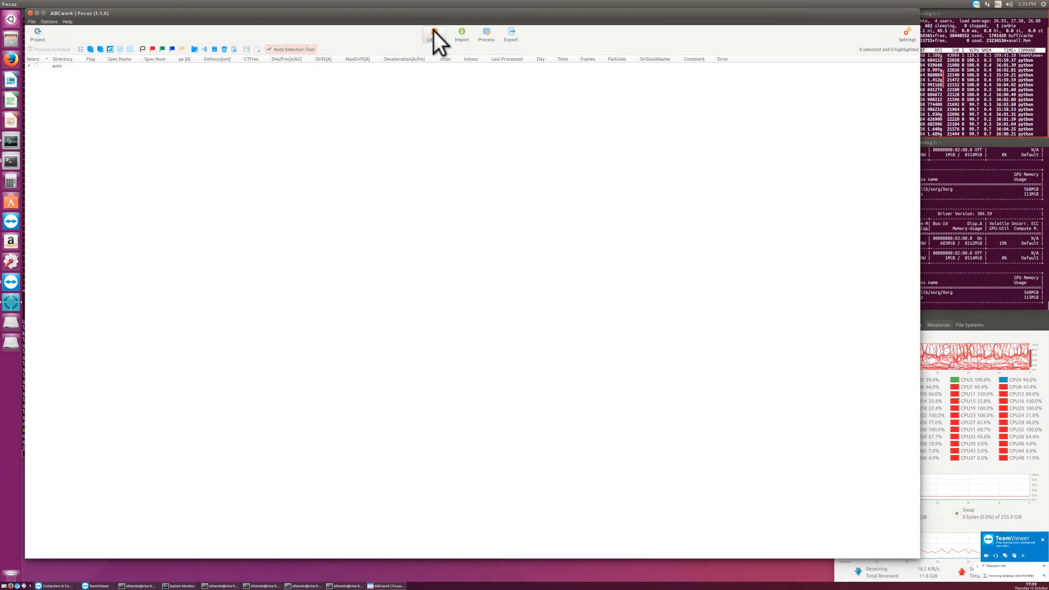
{"action": "left_click", "coordinate": [28, 66]}
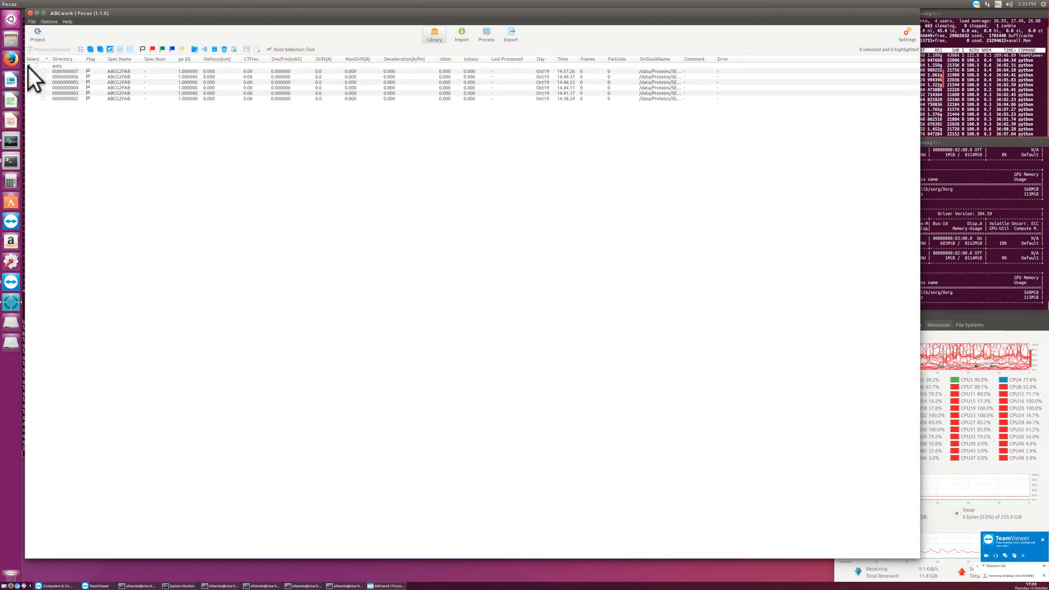
{"action": "left_click", "coordinate": [64, 74]}
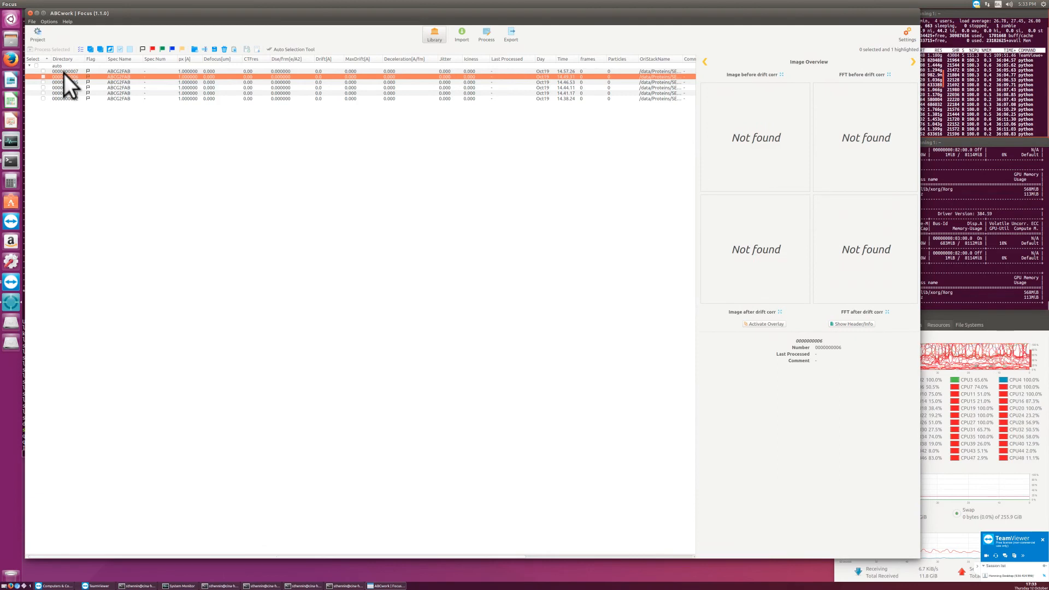
{"action": "left_click", "coordinate": [147, 71]}
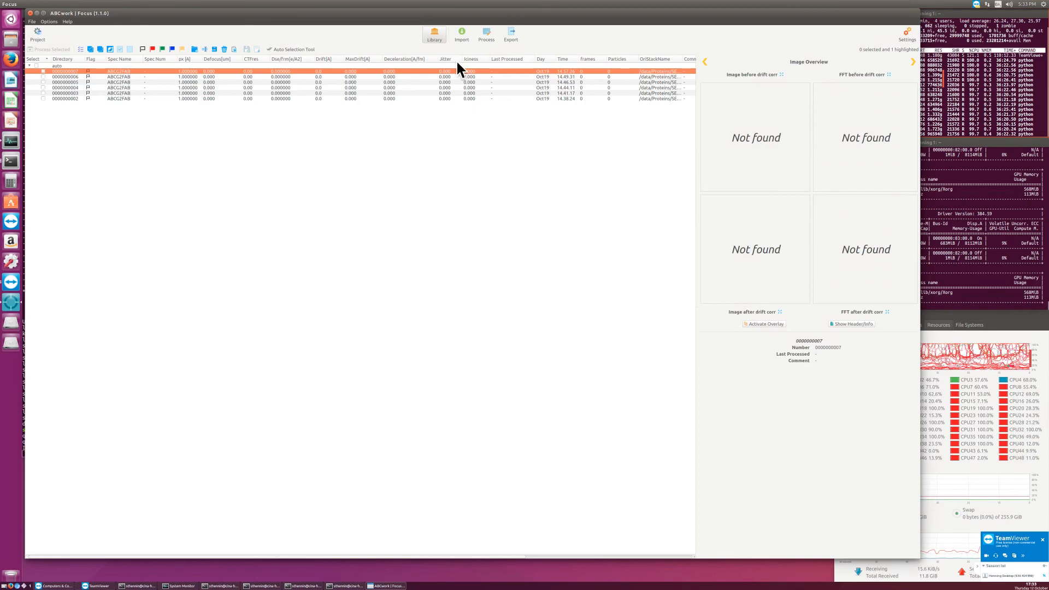
- Hide the Spec Num column in the library's image table
{"action": "right_click", "coordinate": [157, 57]}
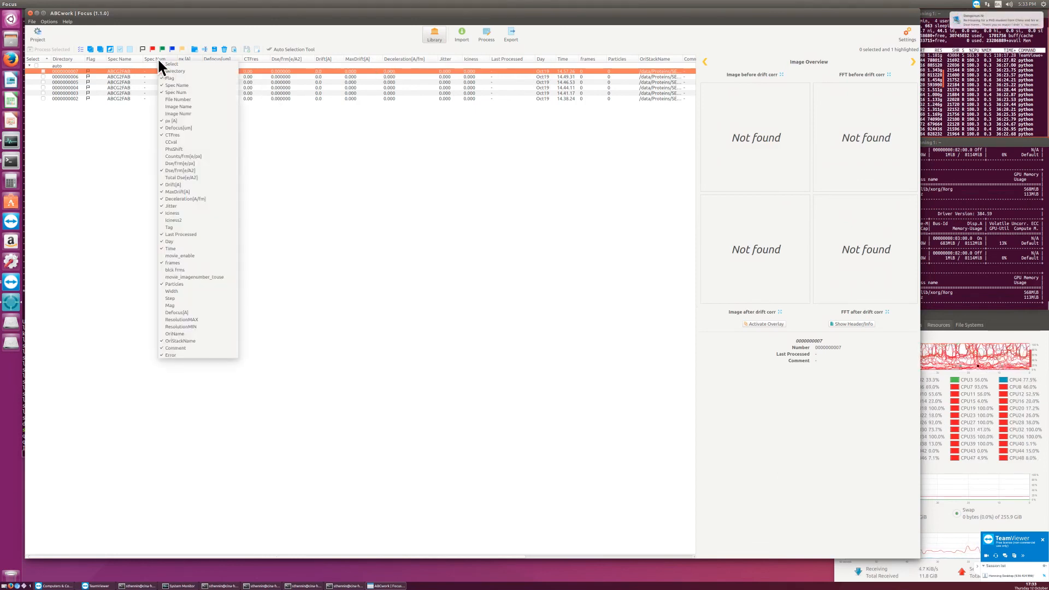
{"action": "left_click", "coordinate": [175, 93]}
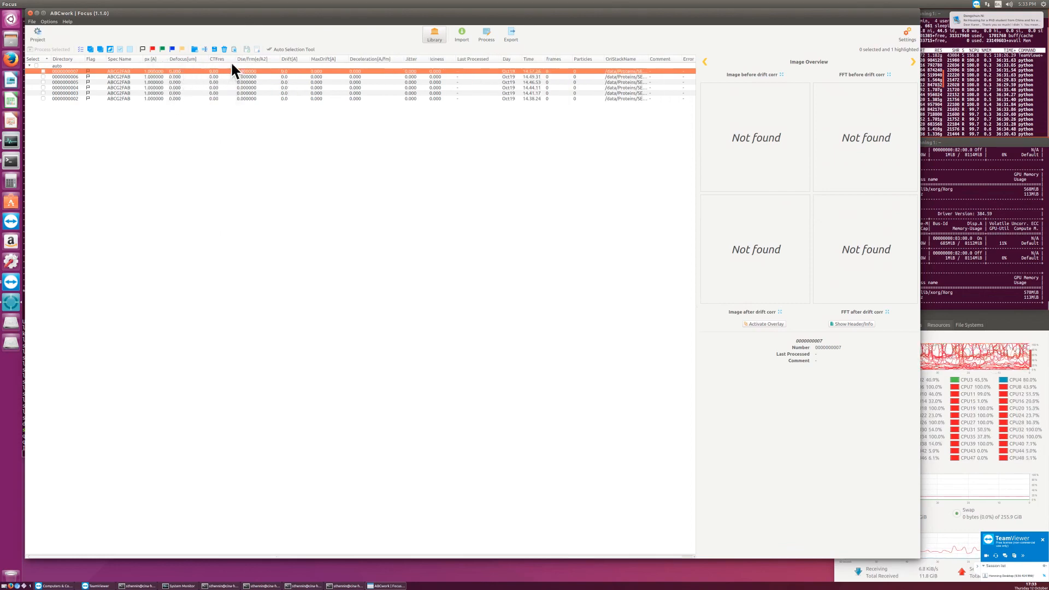